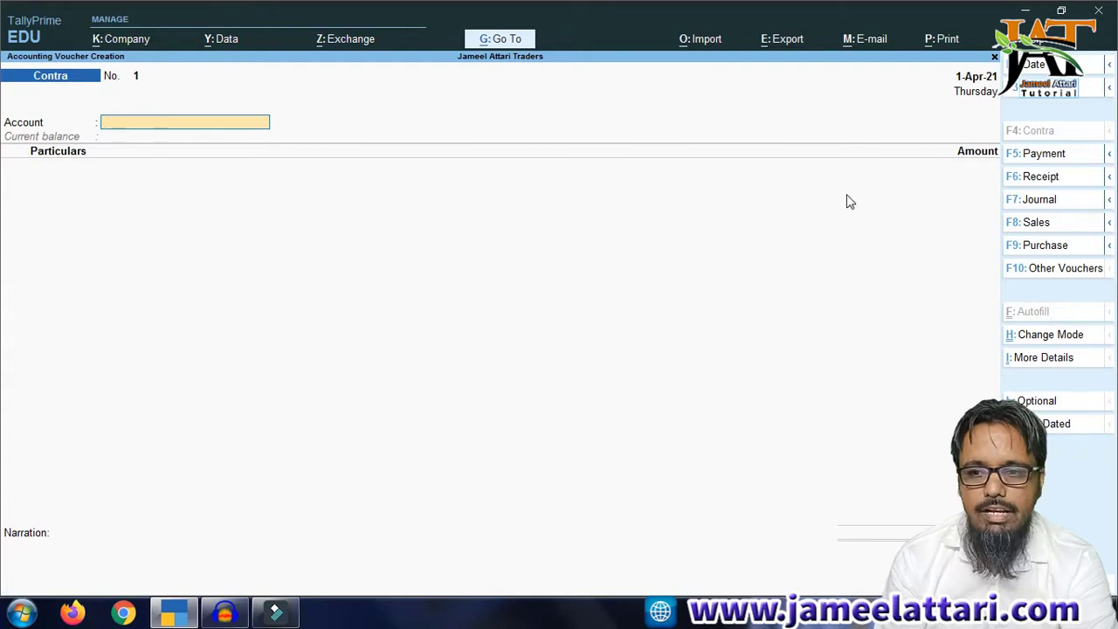
Change the Contra voucher's entry mode to Double Entry.
click(1081, 339)
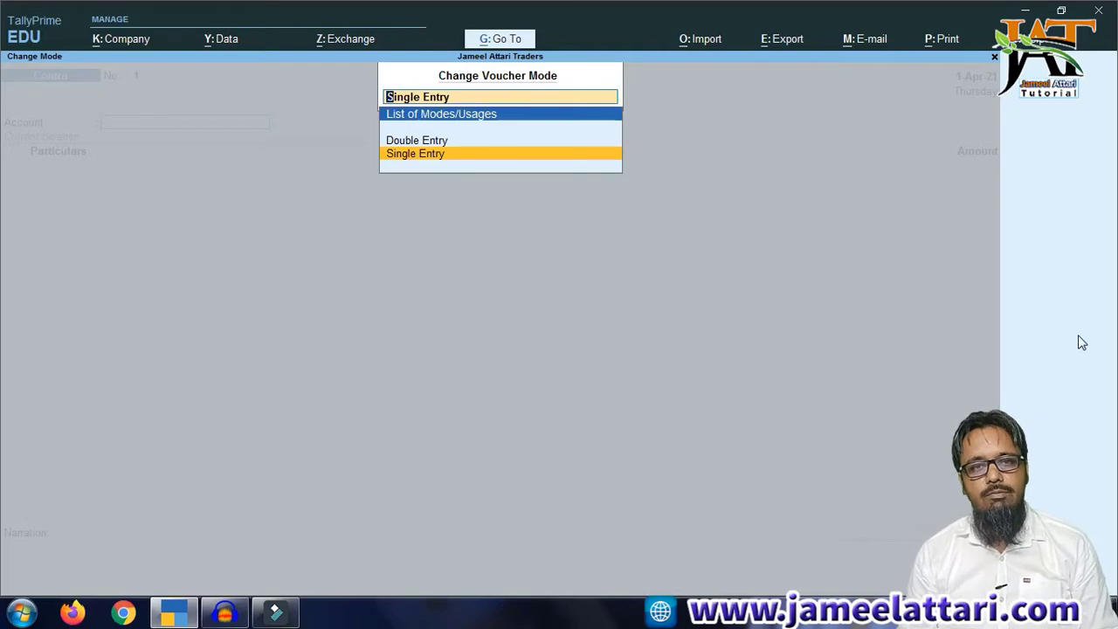
key(Up)
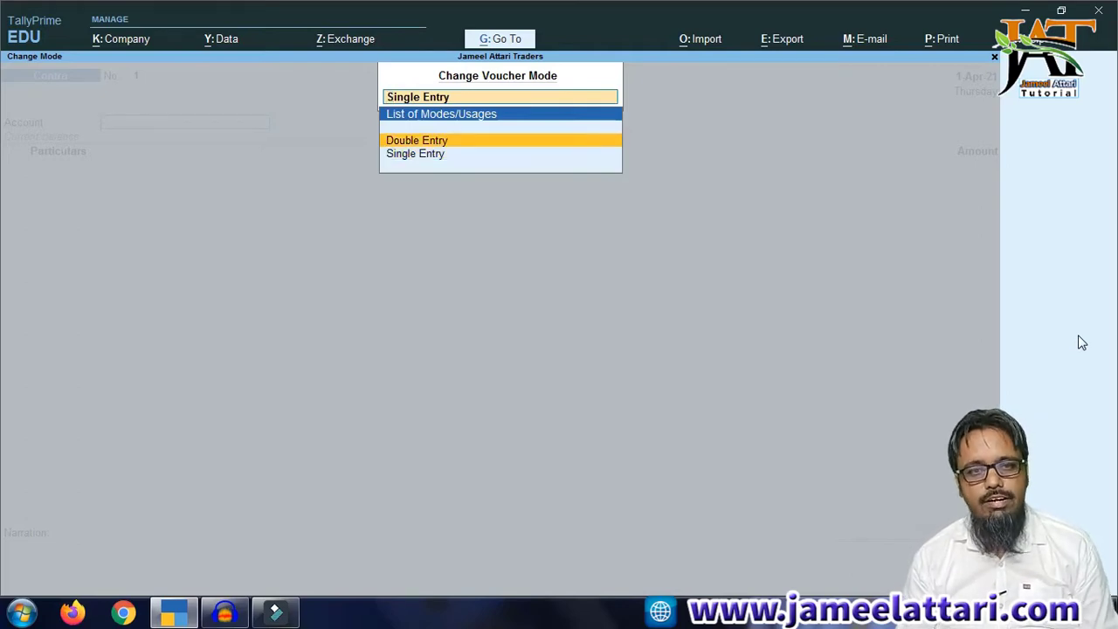
key(Return)
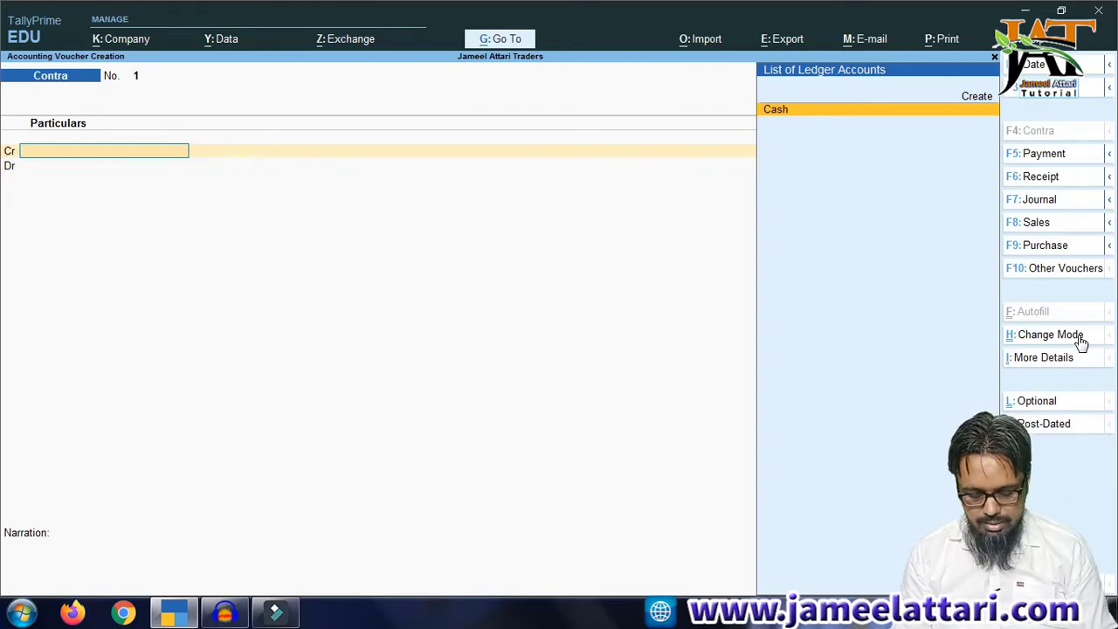
Set Use Cr/Dr instead of To/By during voucher entry to No in the voucher configuration, keeping the other options.
key(F12)
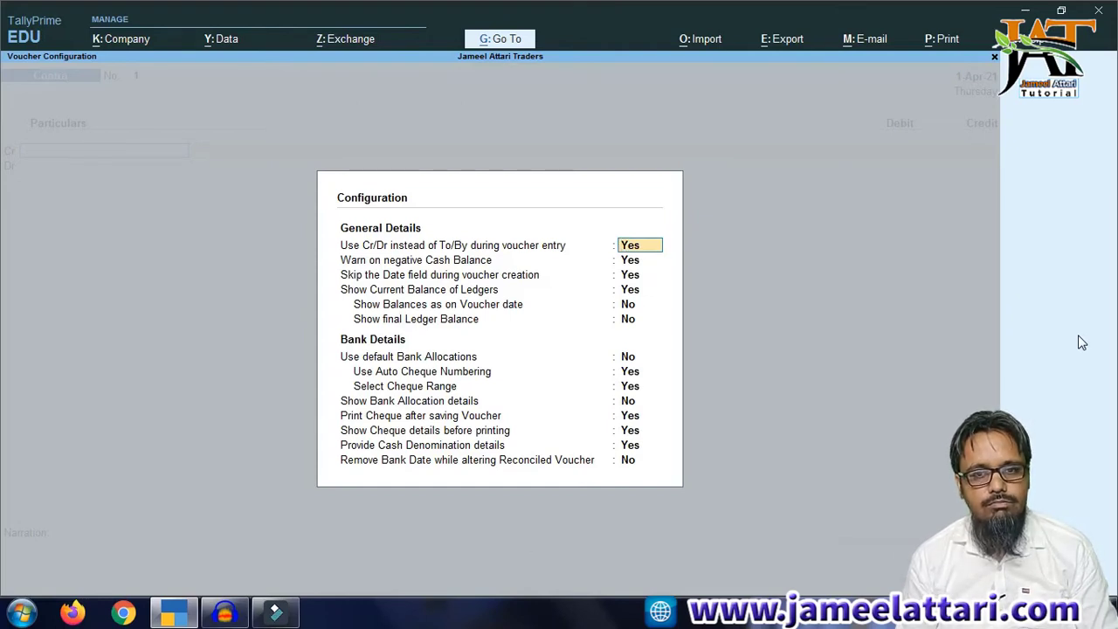
text(N)
key(Return)
key(Return)
key(Return)
key(Return)
key(Return)
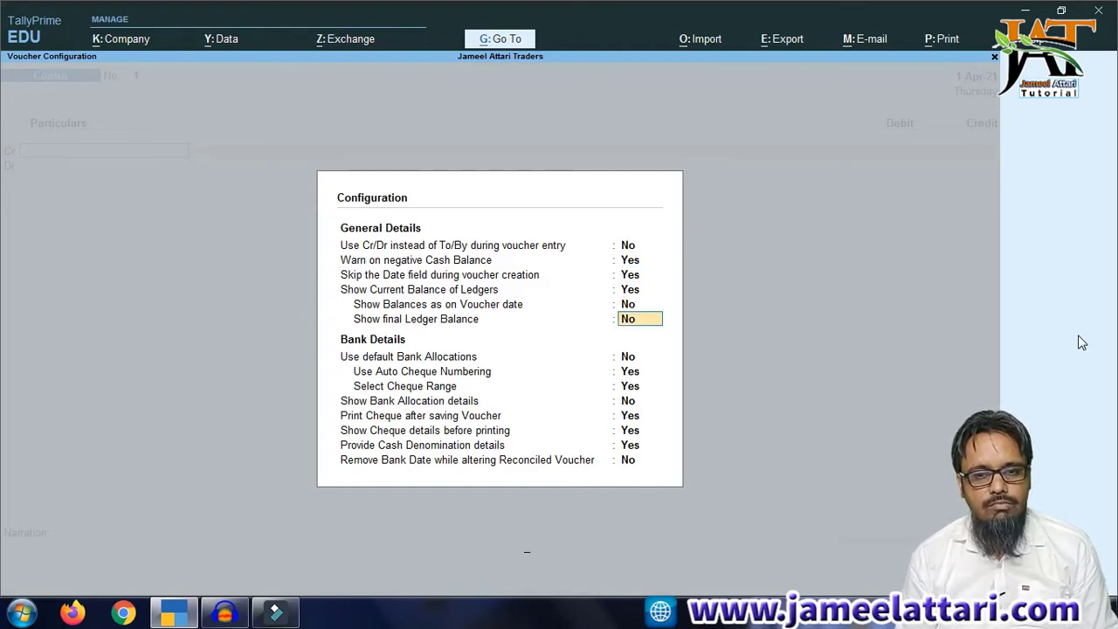
key(Return)
key(Return)
key(Return)
key(Return)
key(Return)
key(Return)
key(Return)
key(Return)
key(Return)
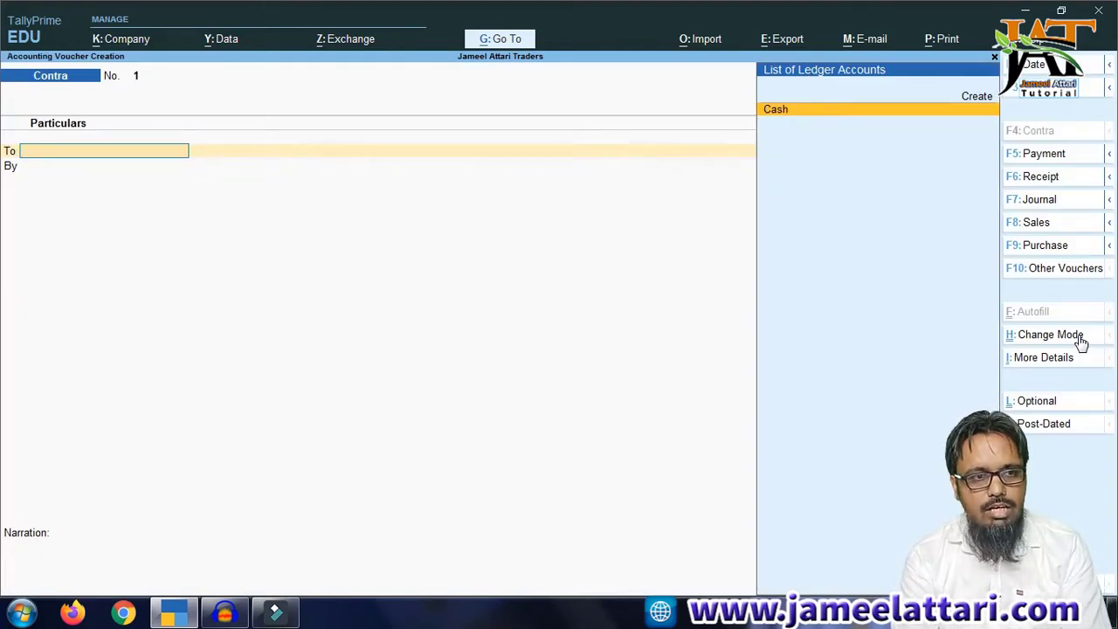
Set Use Cr/Dr instead of To/By during voucher entry back to Yes and save the voucher configuration.
key(F12)
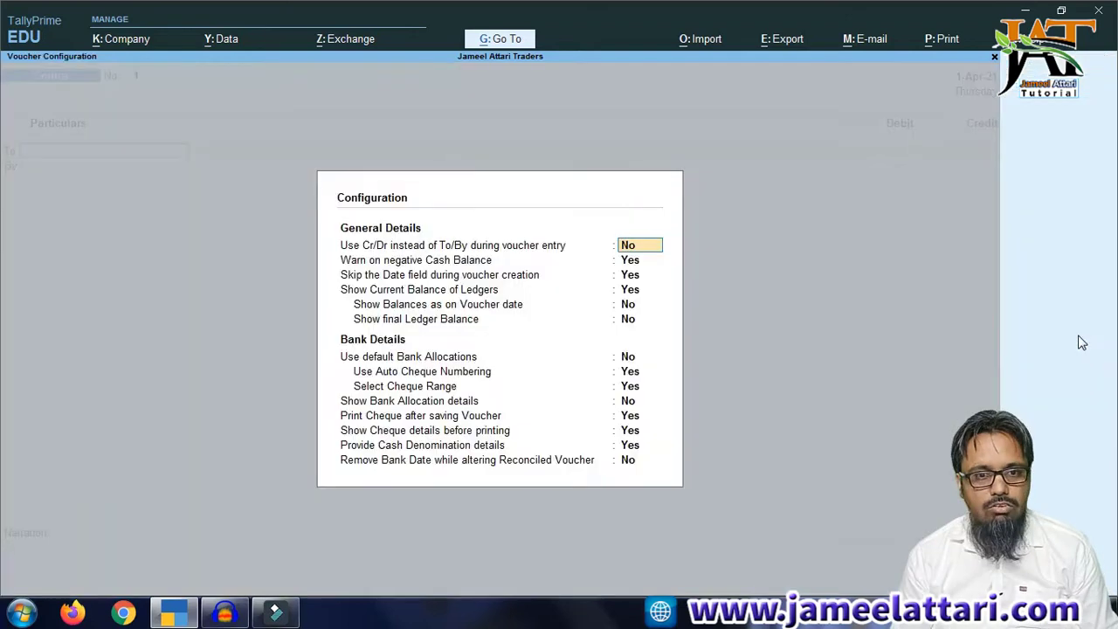
text(y)
key(Return)
key(Return)
key(Return)
key(Return)
key(Return)
key(Return)
key(Return)
key(Return)
key(Return)
key(Return)
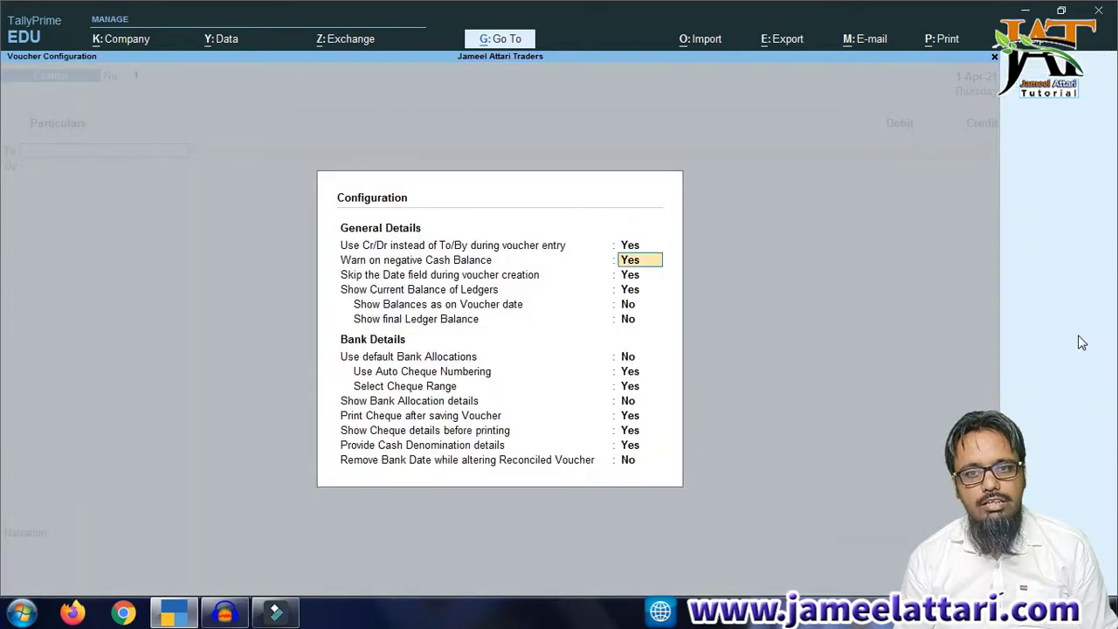
key(Return)
key(Return)
key(Return)
key(Return)
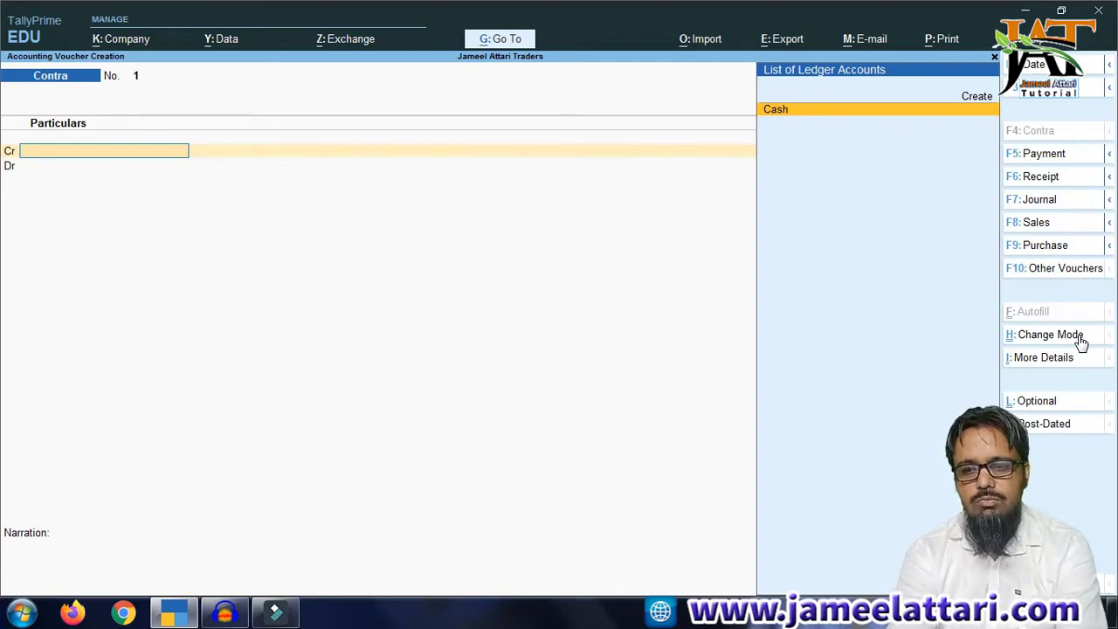
Return the Contra voucher to Single Entry mode.
click(1081, 341)
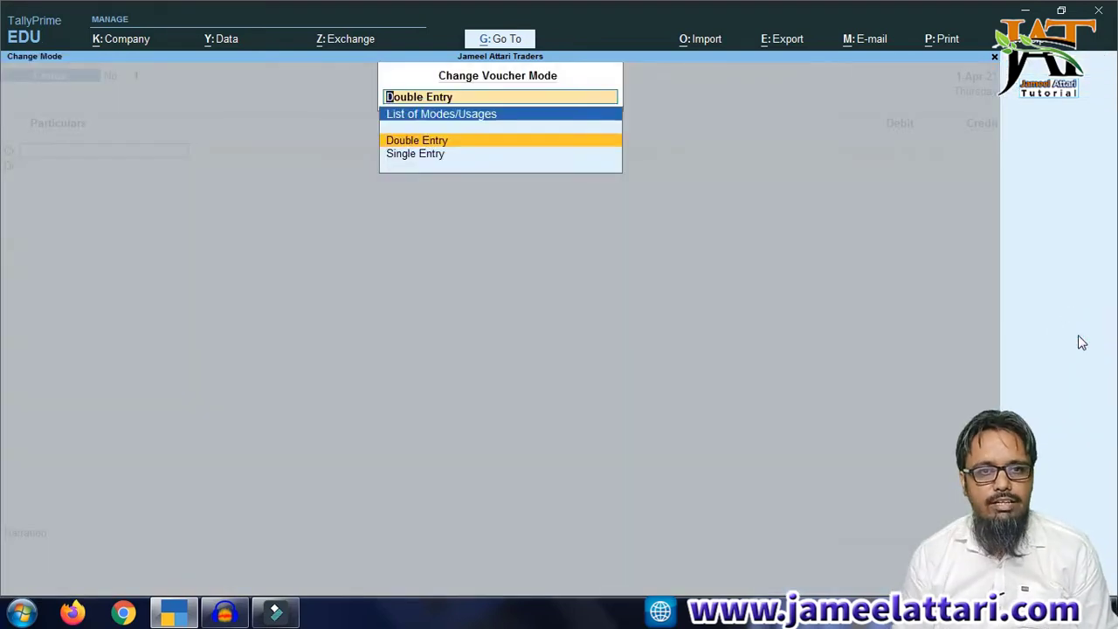
key(Down)
key(Return)
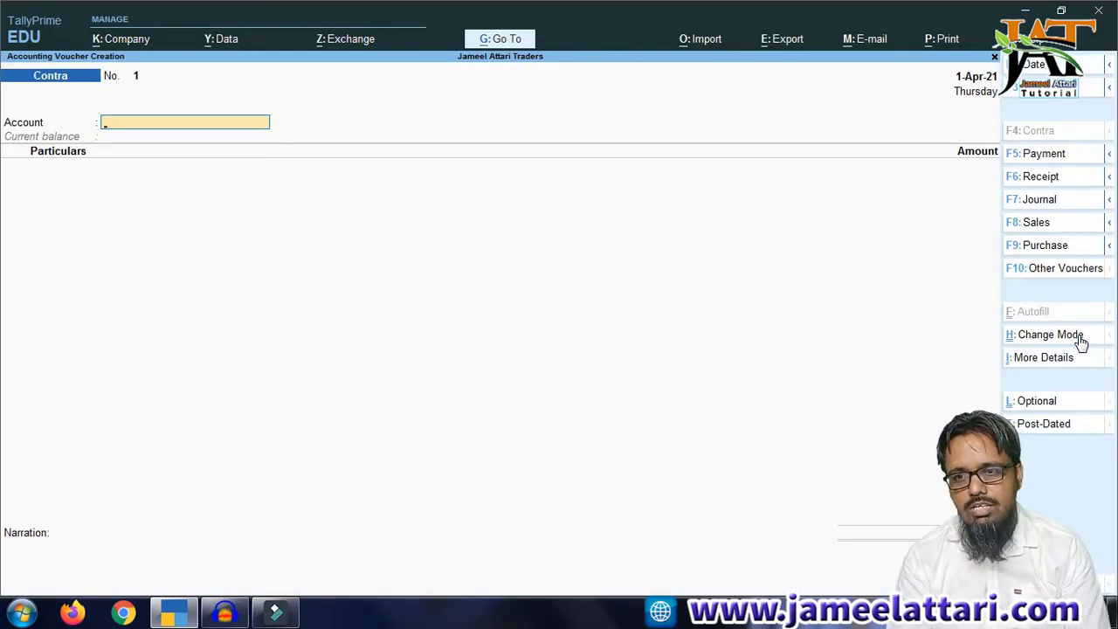
Open the list of other voucher types and examine the active accounting and inventory vouchers.
click(1053, 271)
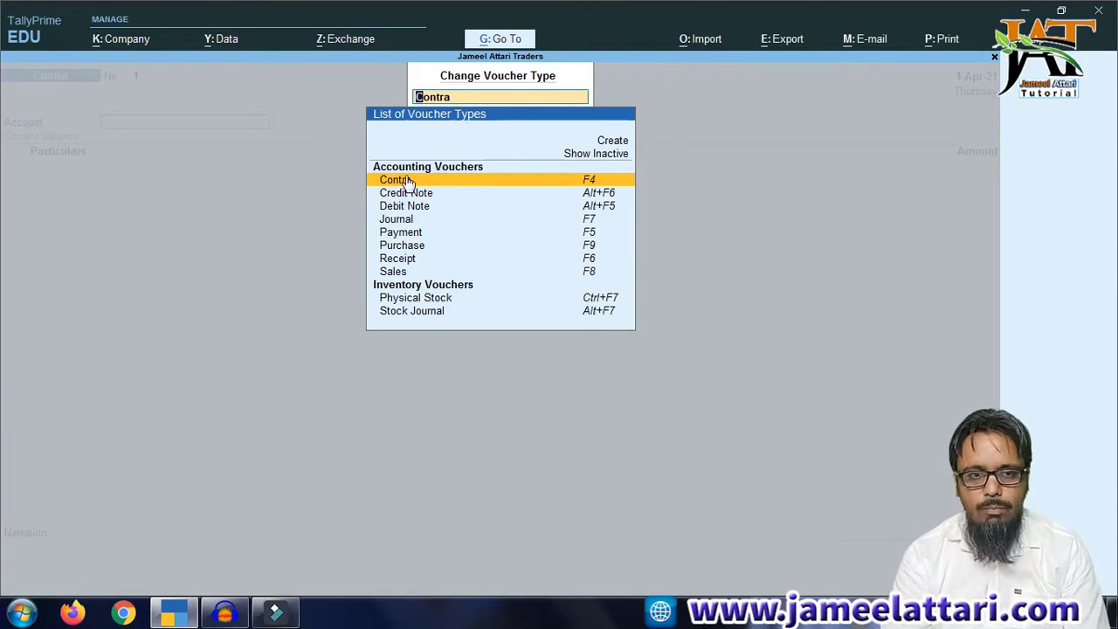
key(Down)
key(Down)
key(Down)
key(Down)
key(Down)
key(Down)
key(Down)
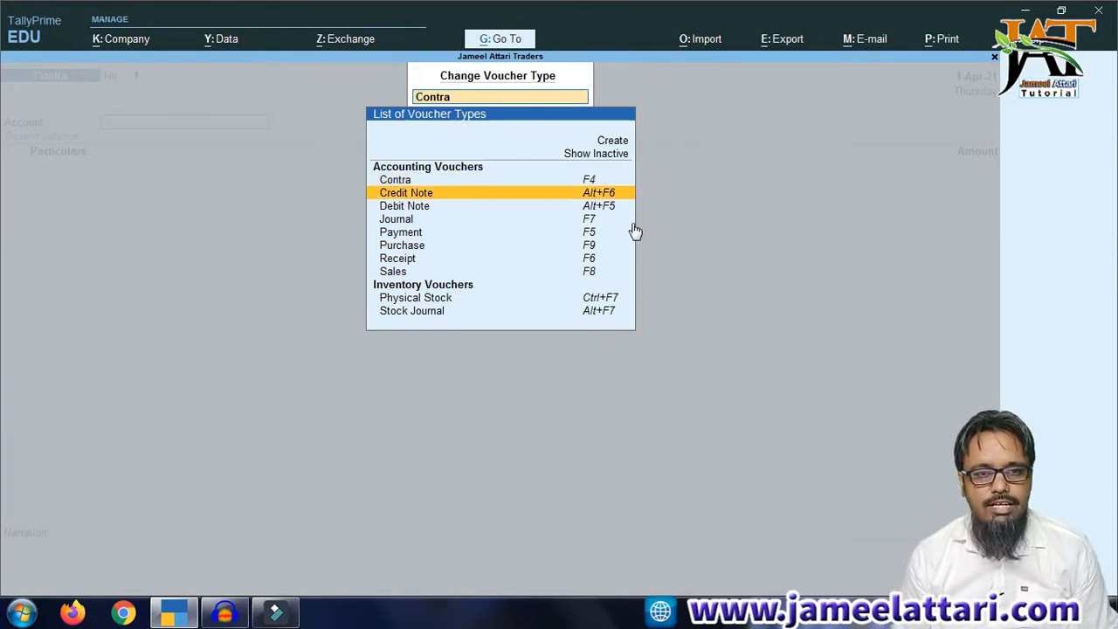
key(Up)
key(Up)
key(Up)
key(Up)
key(Up)
key(Up)
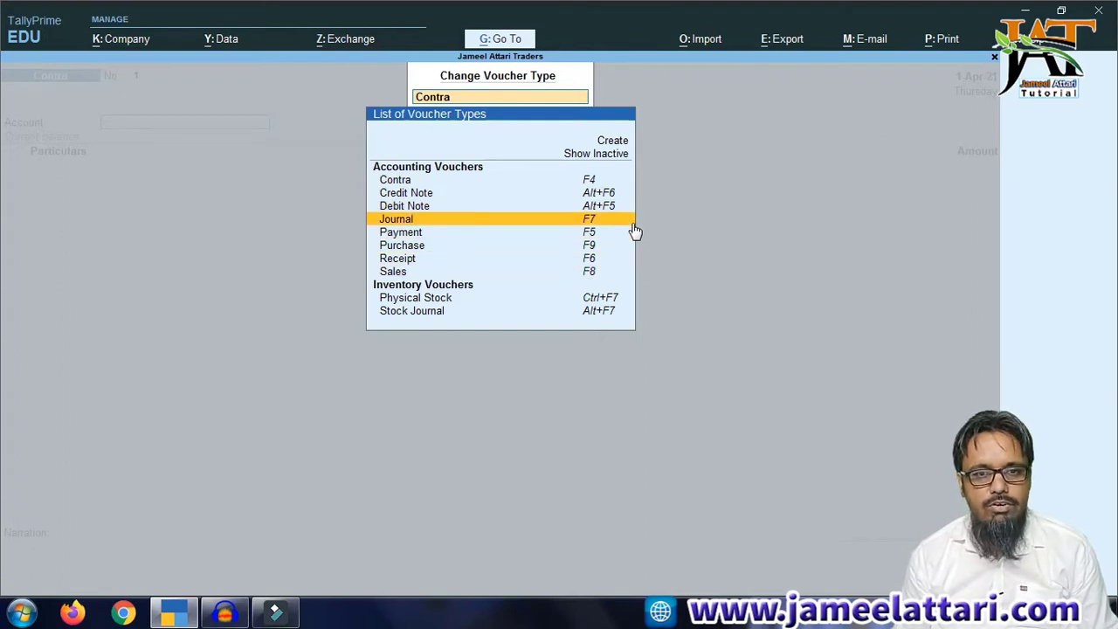
key(Down)
key(Down)
key(Down)
key(Down)
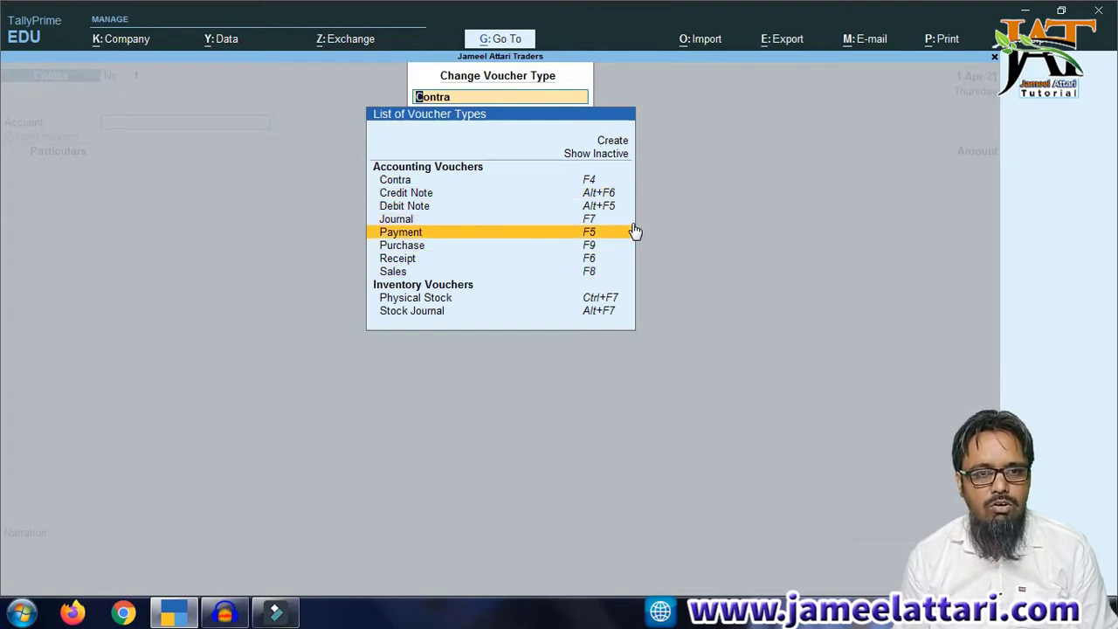
key(Down)
key(Down)
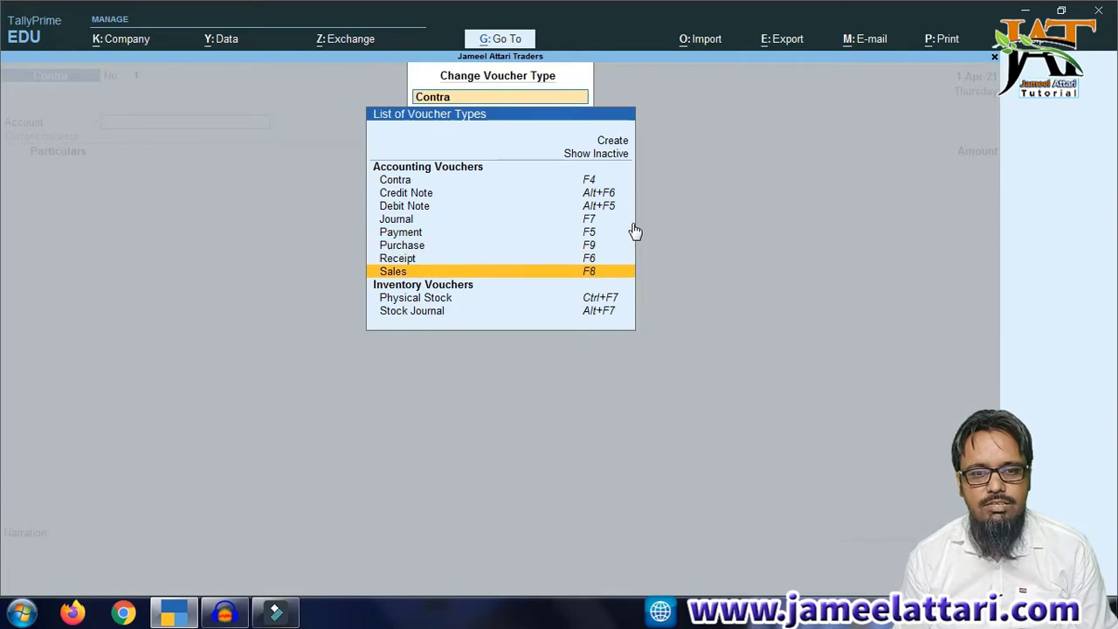
key(Down)
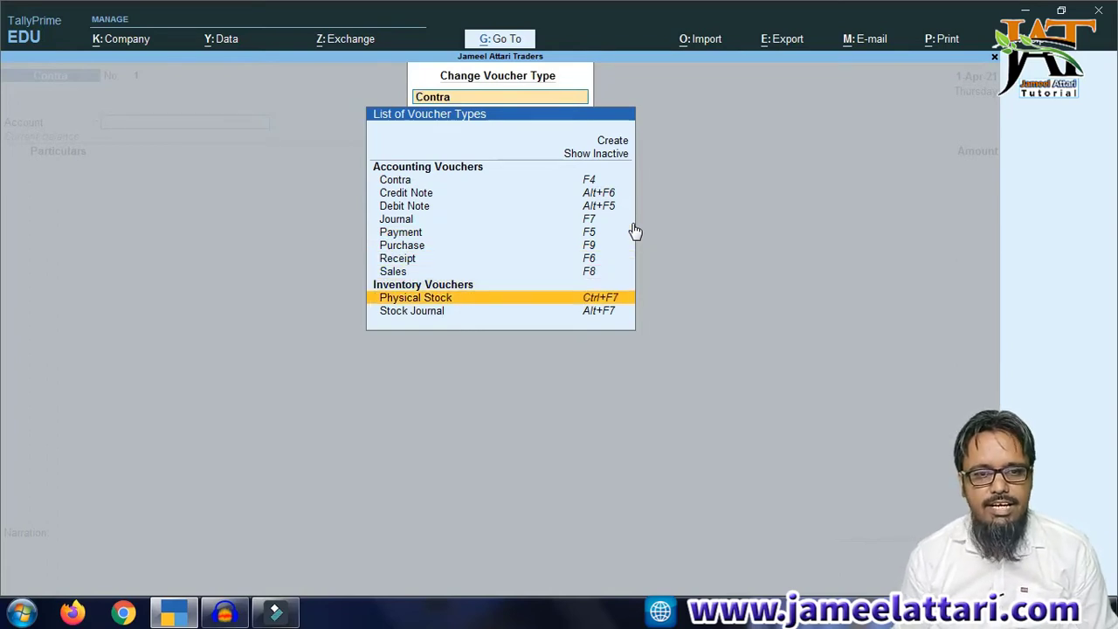
key(Down)
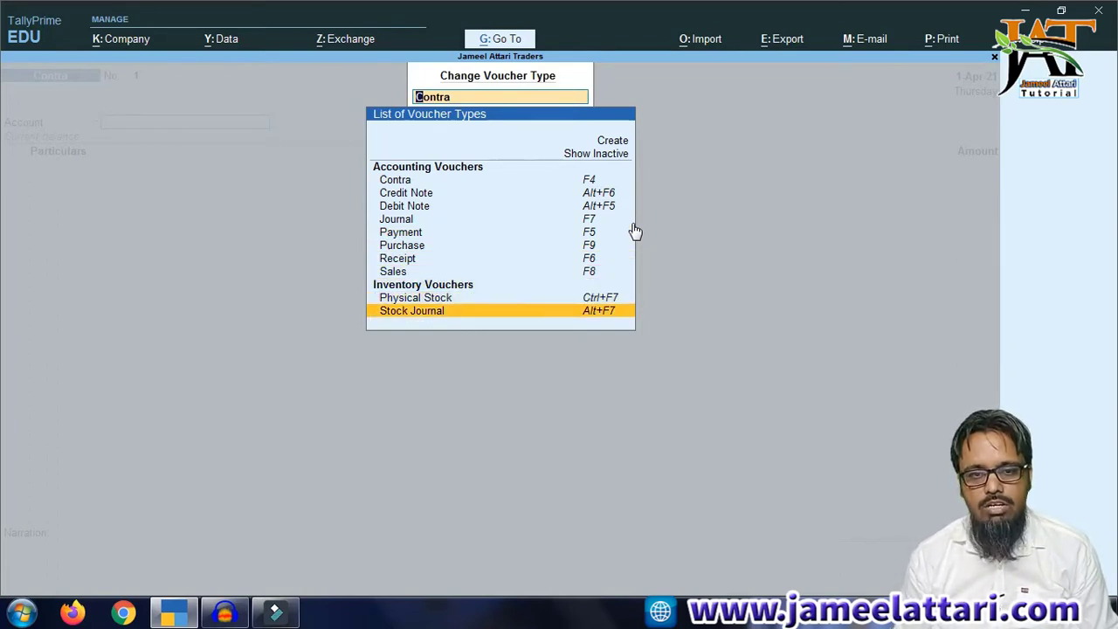
key(Up)
key(Up)
key(Up)
key(Up)
key(Up)
key(Up)
key(Up)
key(Up)
key(Up)
key(Up)
key(Up)
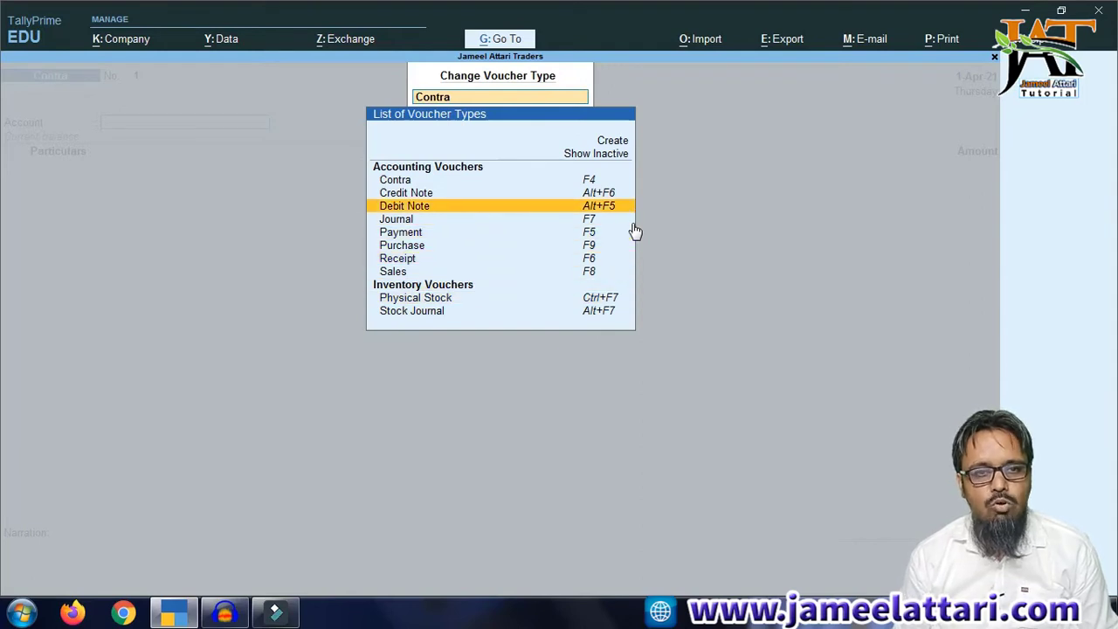
key(Down)
key(Down)
key(Down)
key(Down)
key(Down)
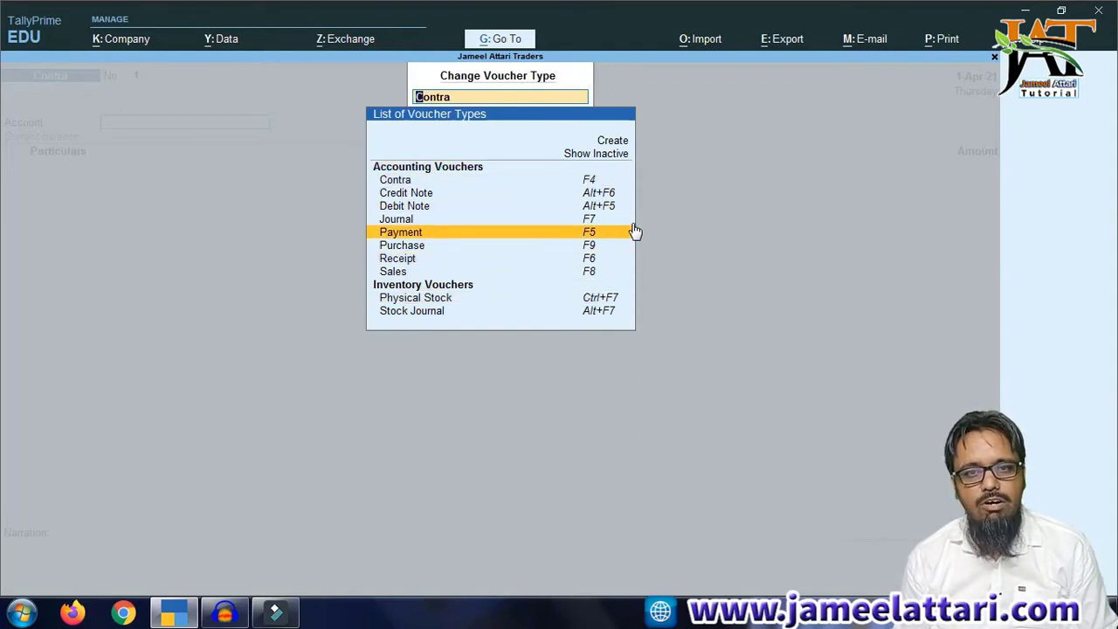
key(Up)
key(Up)
key(Up)
key(Up)
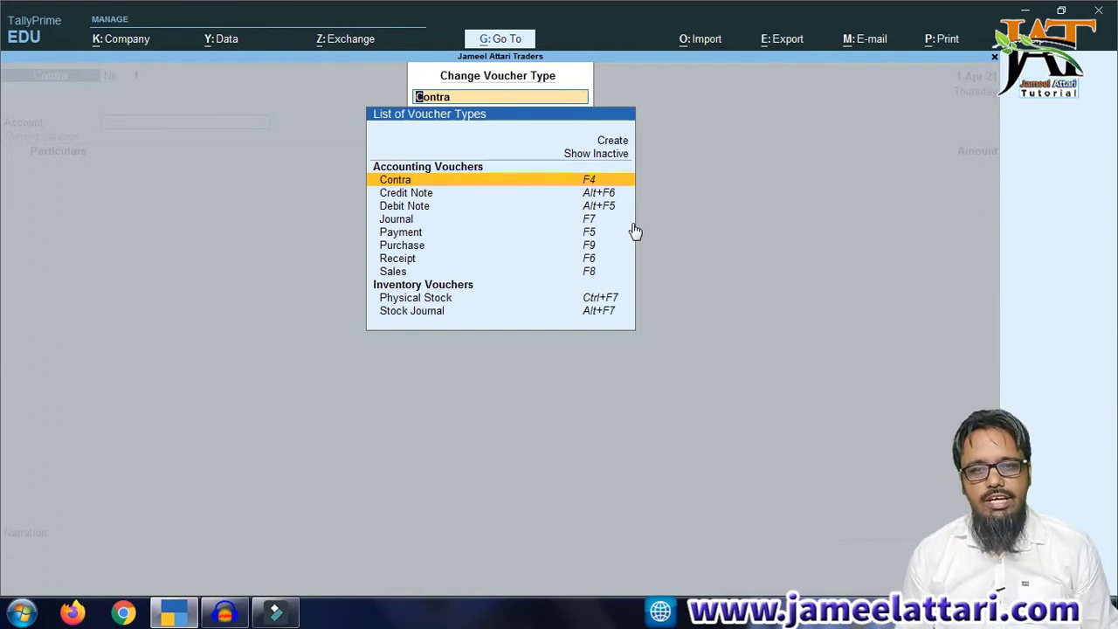
Show the inactive voucher types and examine the expanded list from accounting through inventory vouchers.
key(Up)
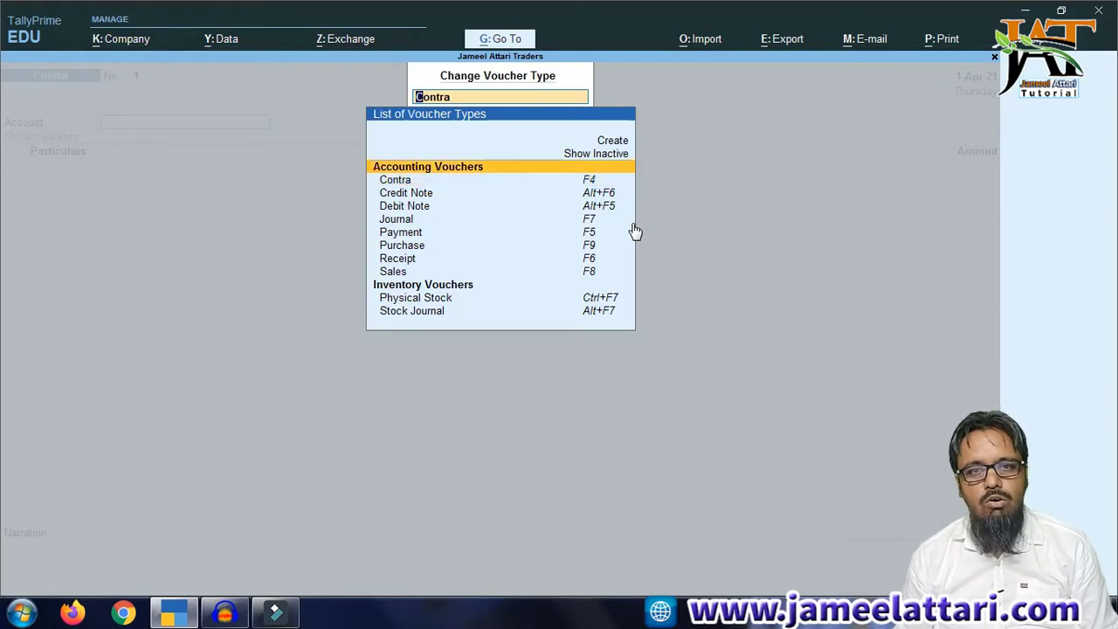
key(Up)
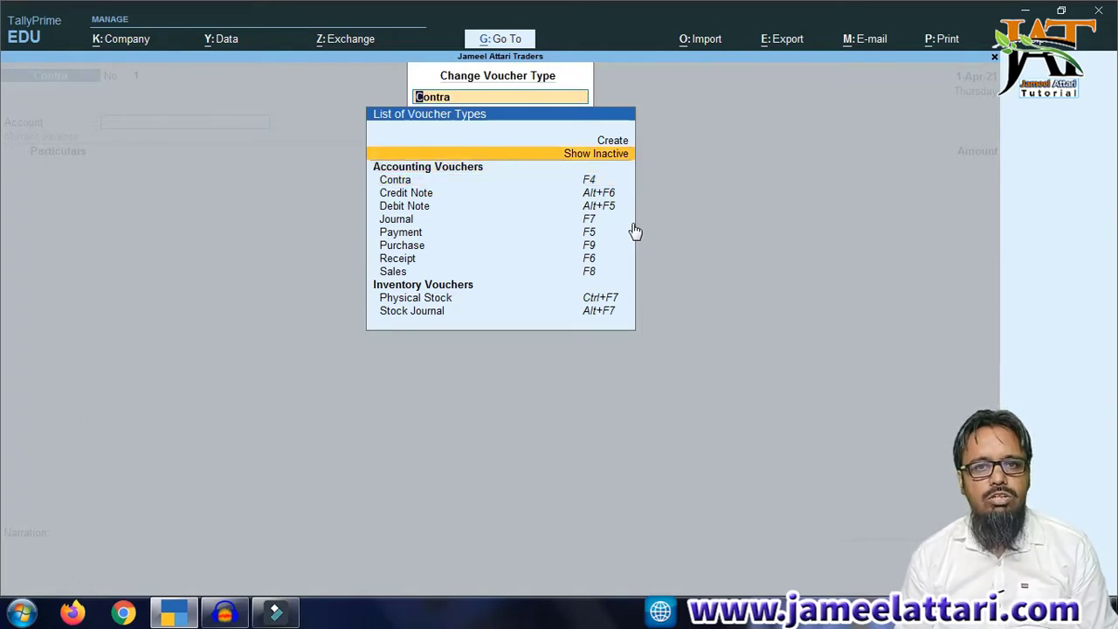
key(Return)
key(Down)
key(Down)
key(Down)
key(Down)
key(Down)
key(Down)
key(Down)
key(Down)
key(Down)
key(Down)
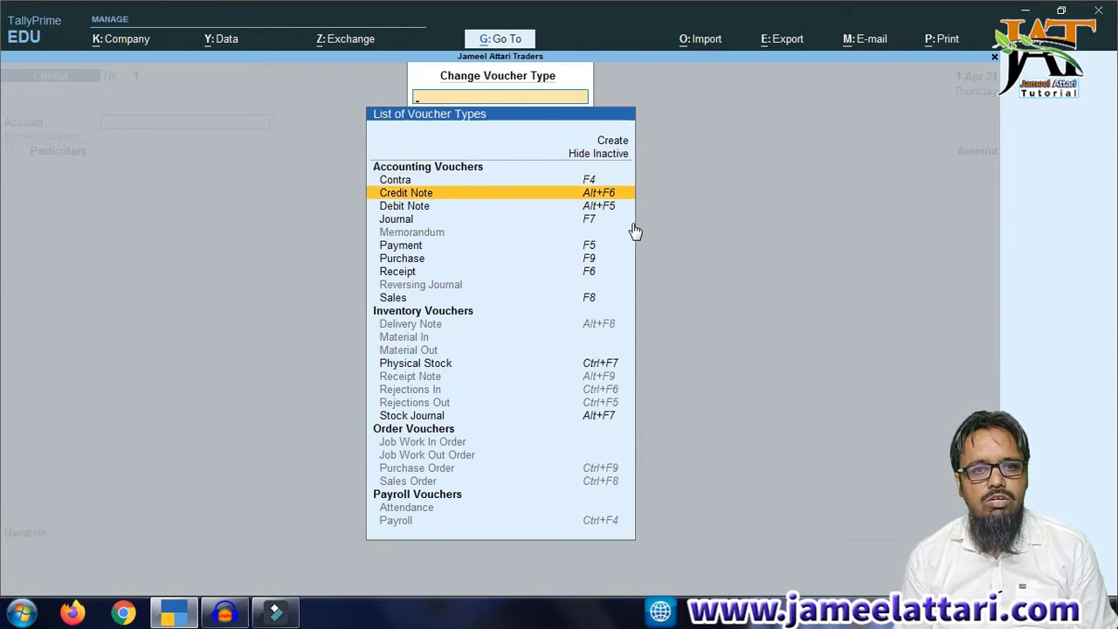
key(Down)
key(Down)
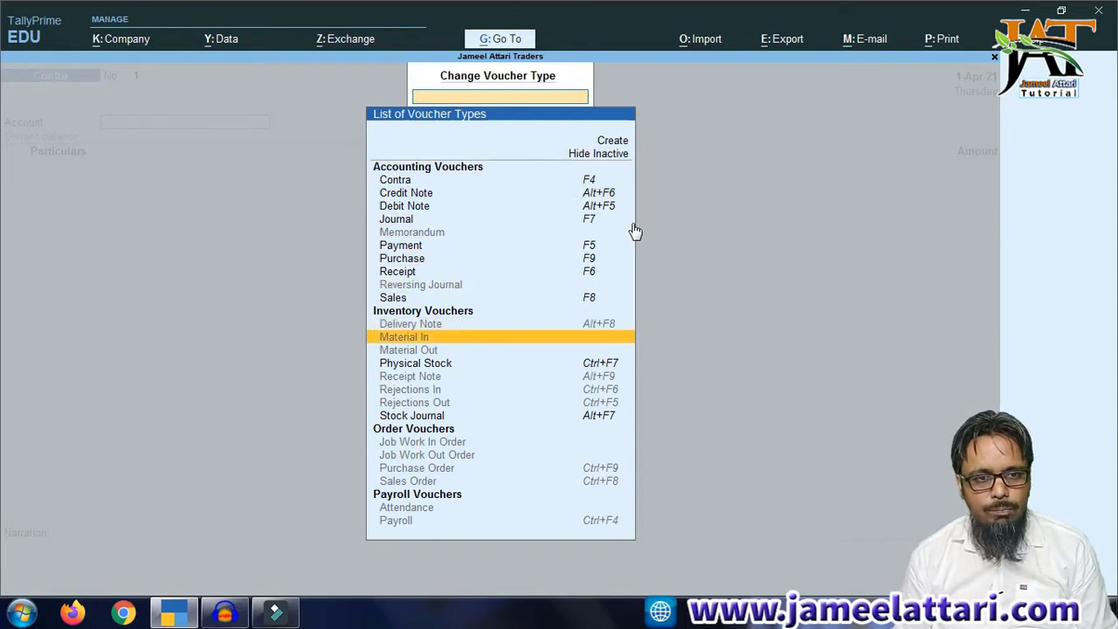
key(Up)
key(Down)
key(Down)
key(Down)
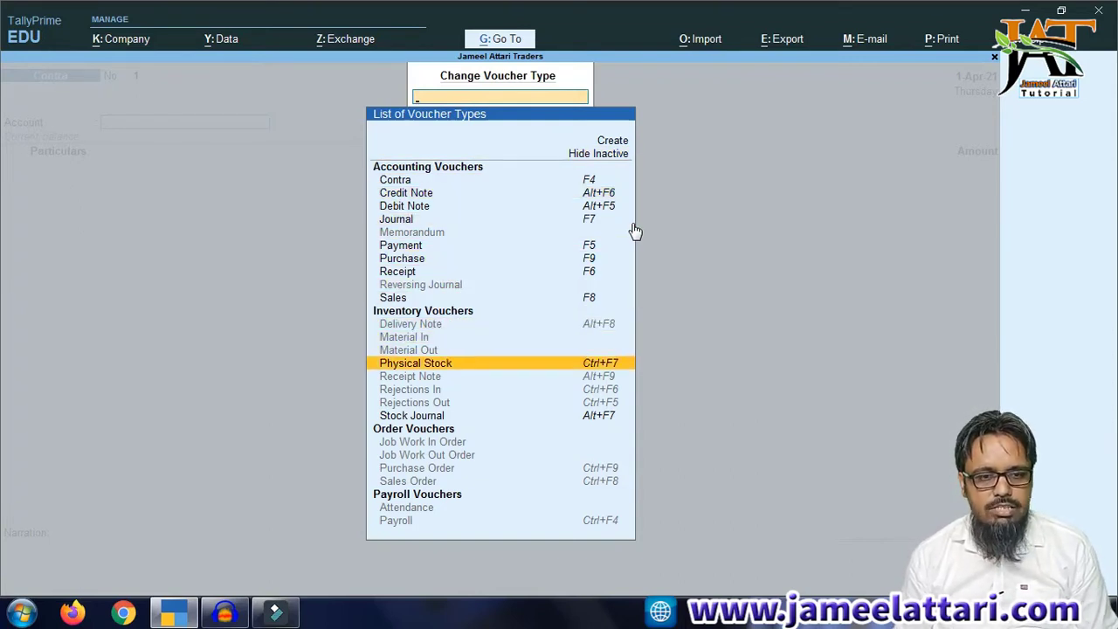
key(Down)
key(Up)
key(Up)
key(Up)
key(Up)
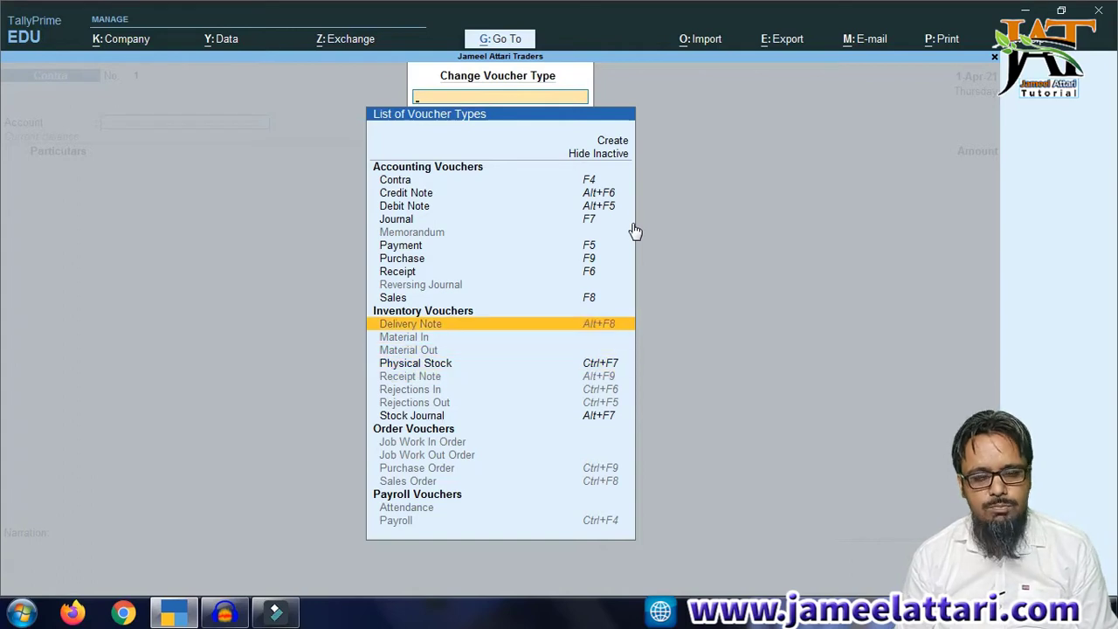
Choose the inactive Delivery Note voucher type, then decline its activation and return to the Contra voucher.
key(Return)
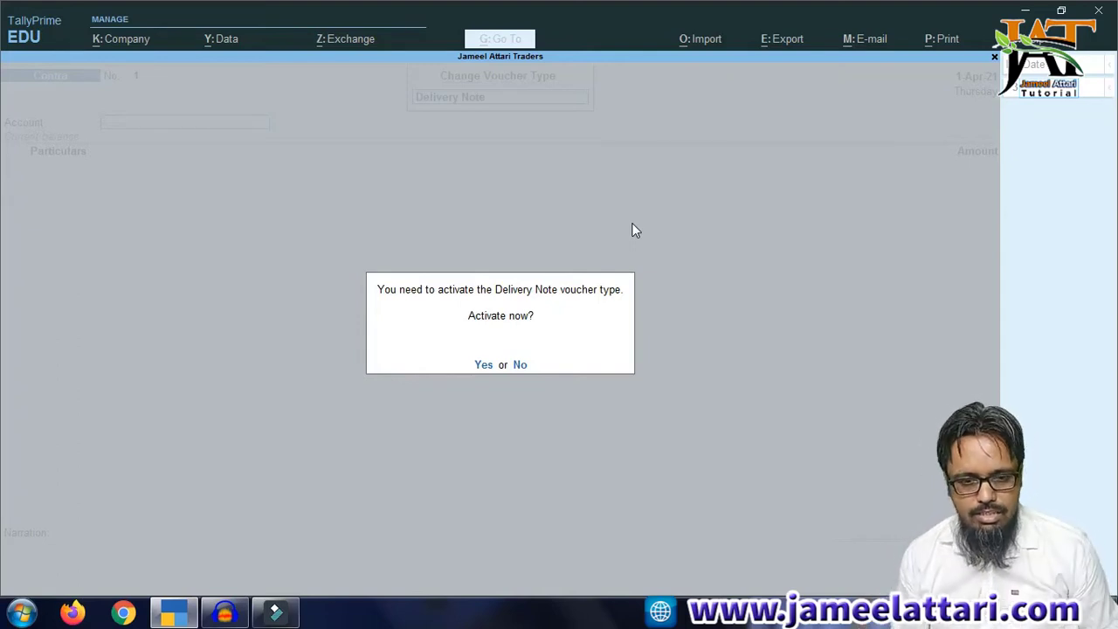
key(n)
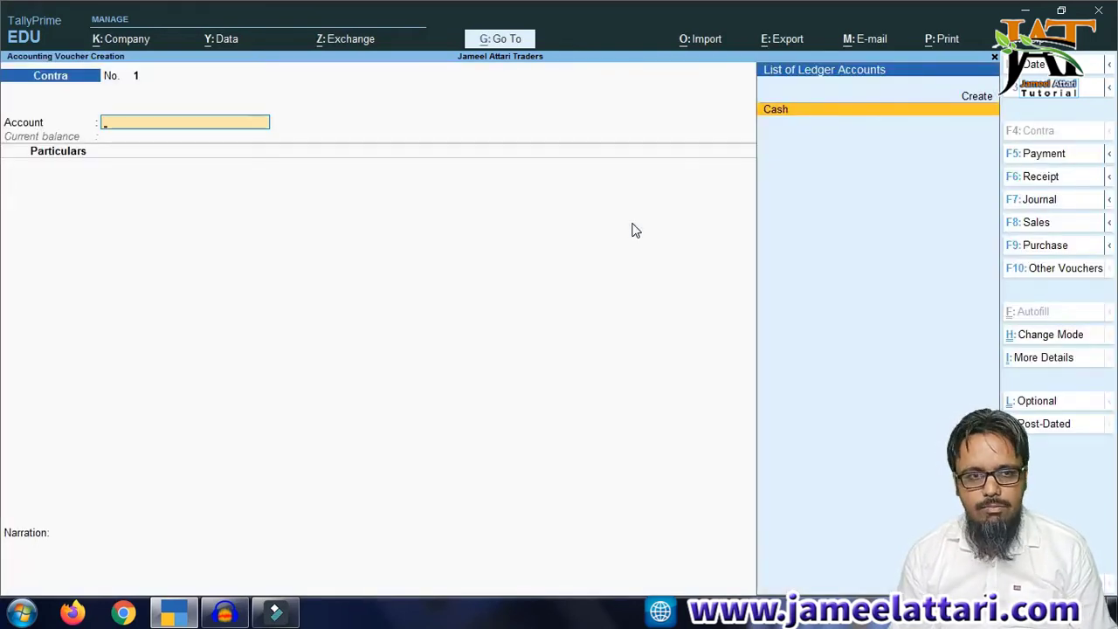
click(638, 225)
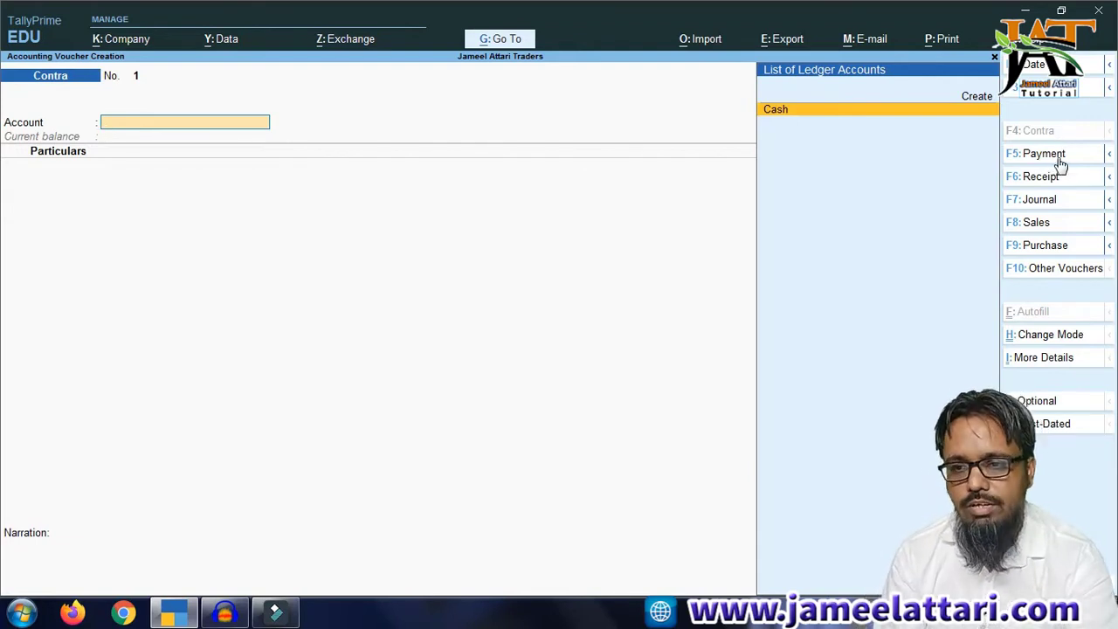
View the Payment, Receipt, Journal, Sales and Purchase voucher creation screens one after another.
click(1059, 156)
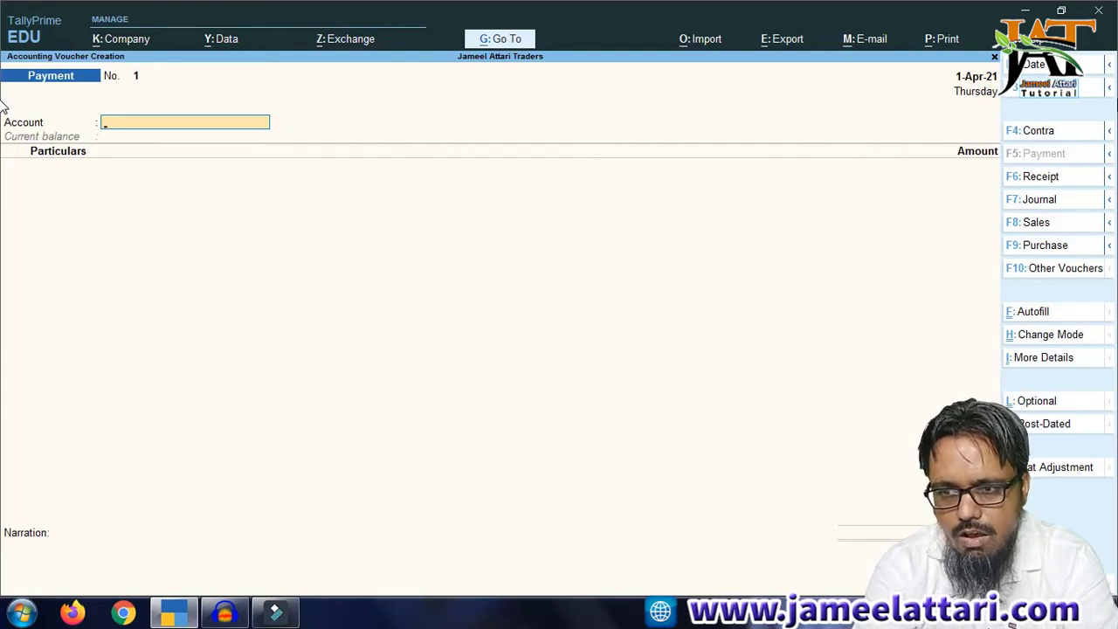
click(1060, 175)
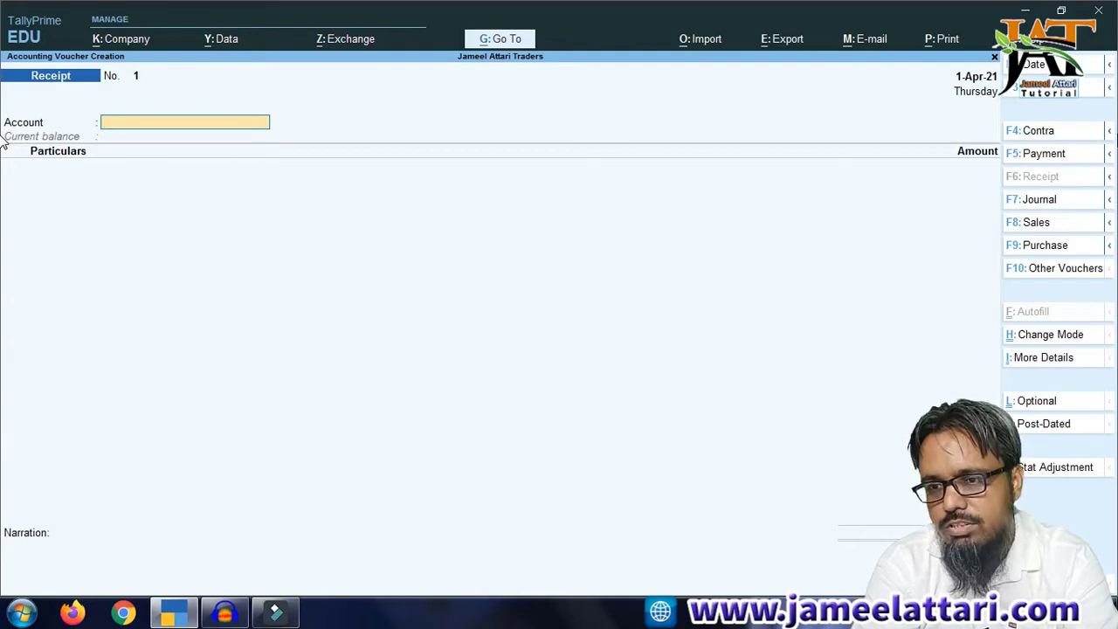
key(F7)
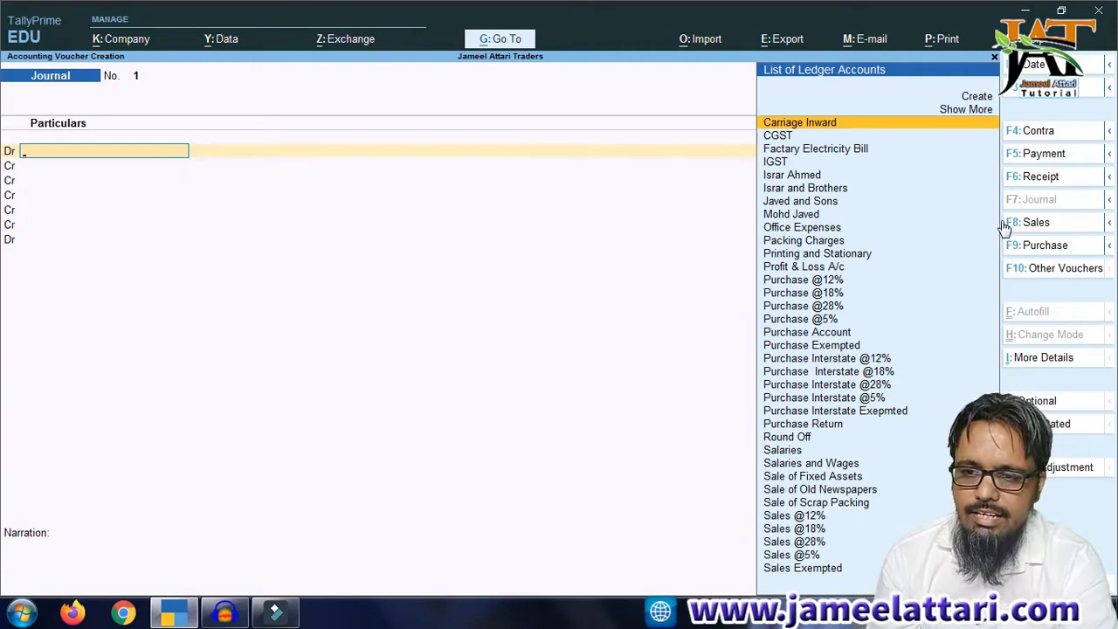
click(1036, 224)
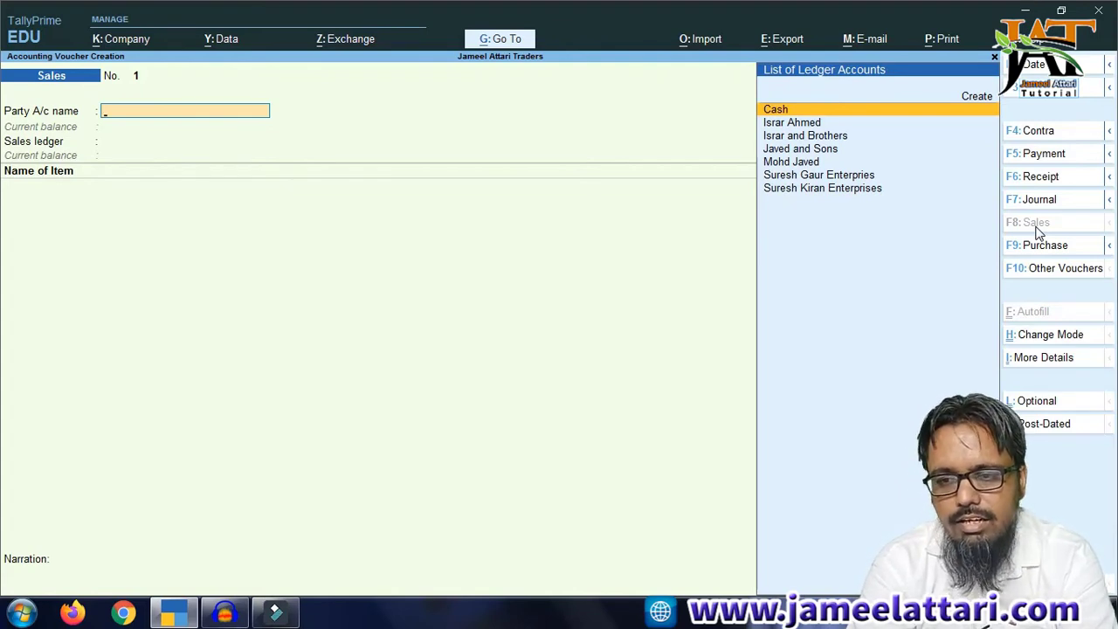
click(1032, 243)
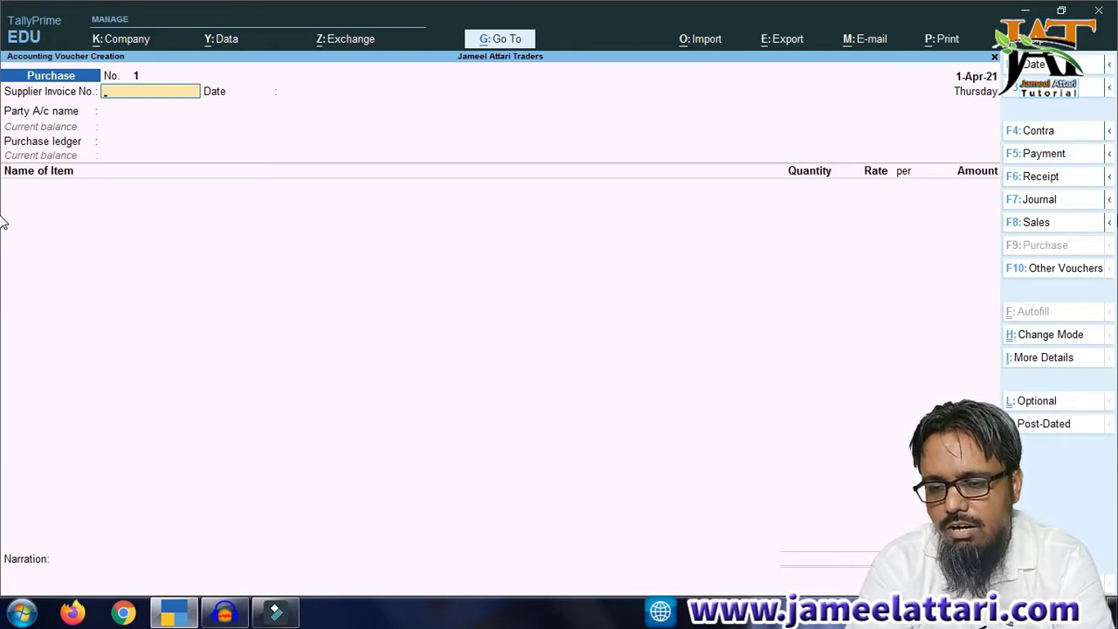
Open the Debit Note and the Credit Note voucher creation screens from the list of other voucher types.
click(1078, 273)
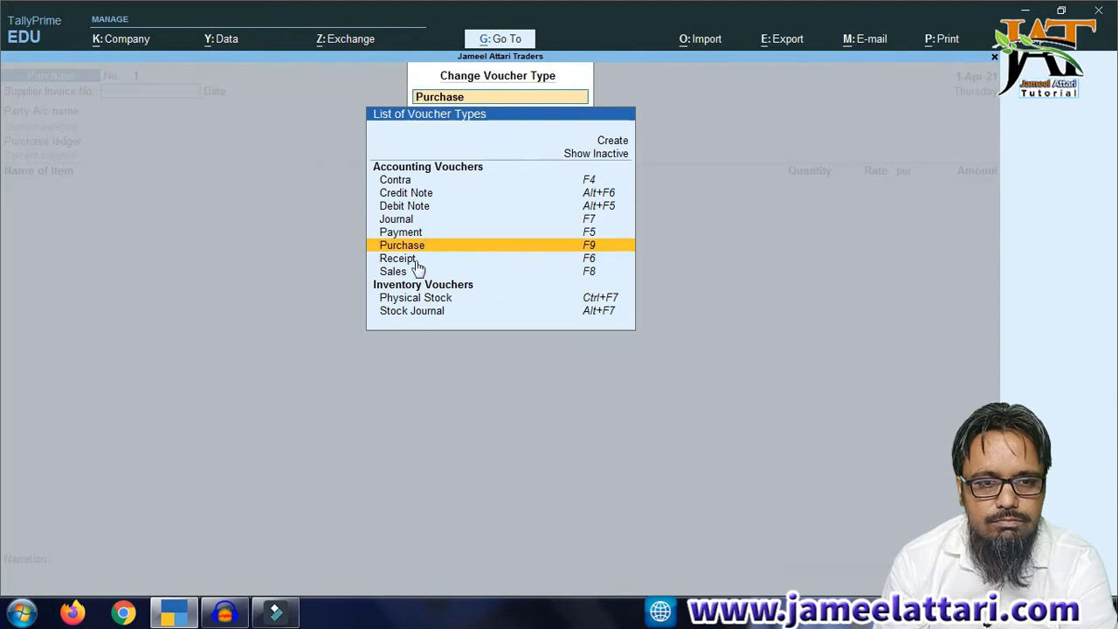
click(426, 206)
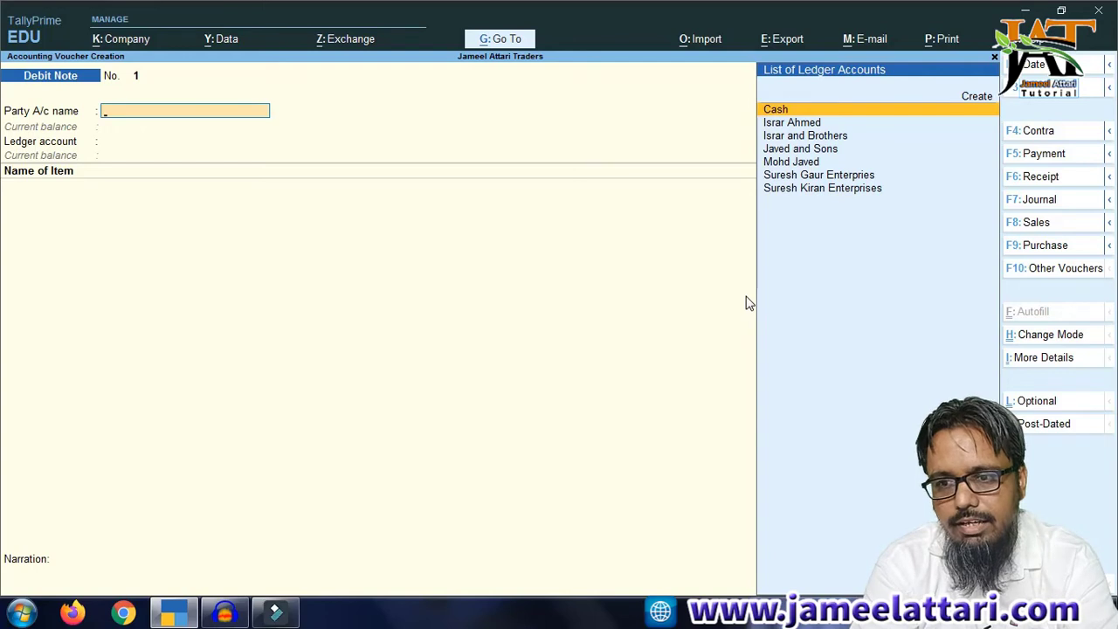
click(1053, 271)
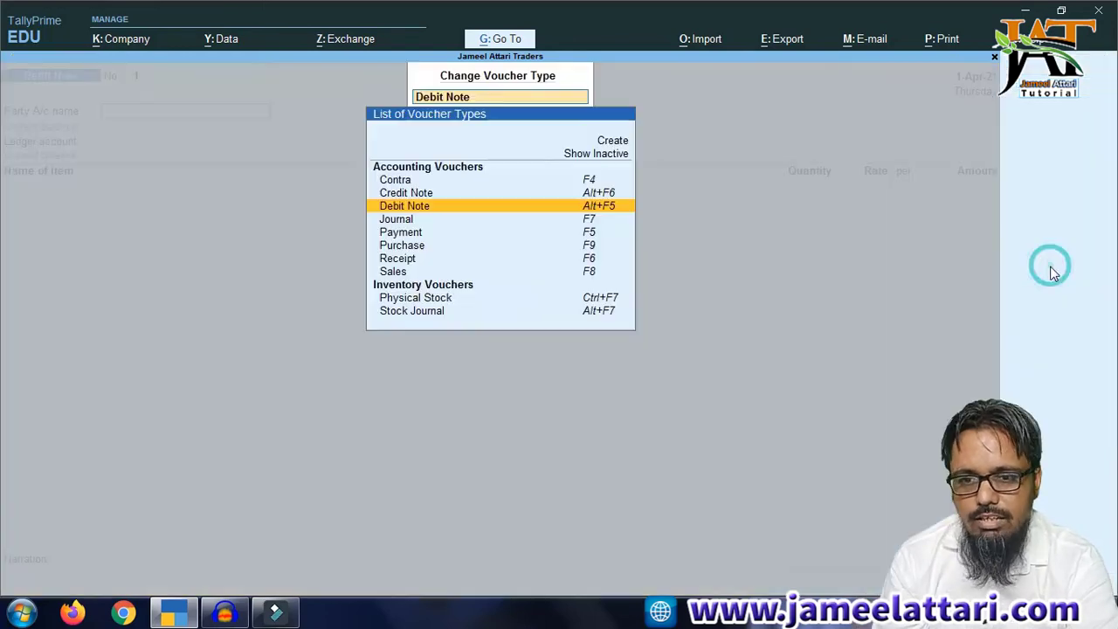
click(429, 193)
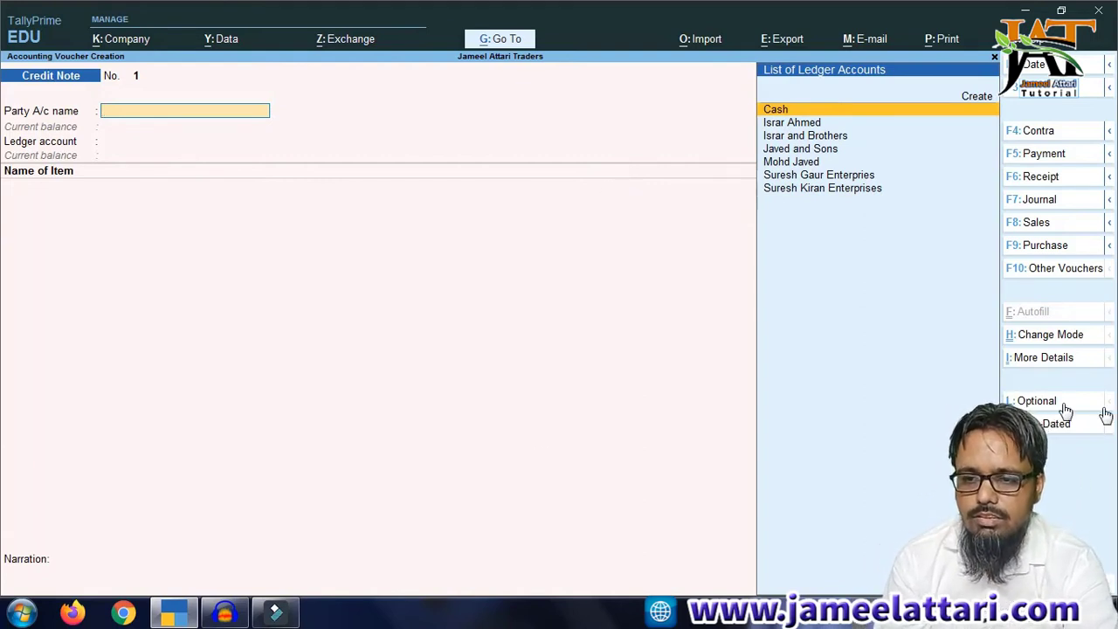
Examine the modes available for the Credit Note voucher and choose Item Invoice mode.
click(1068, 341)
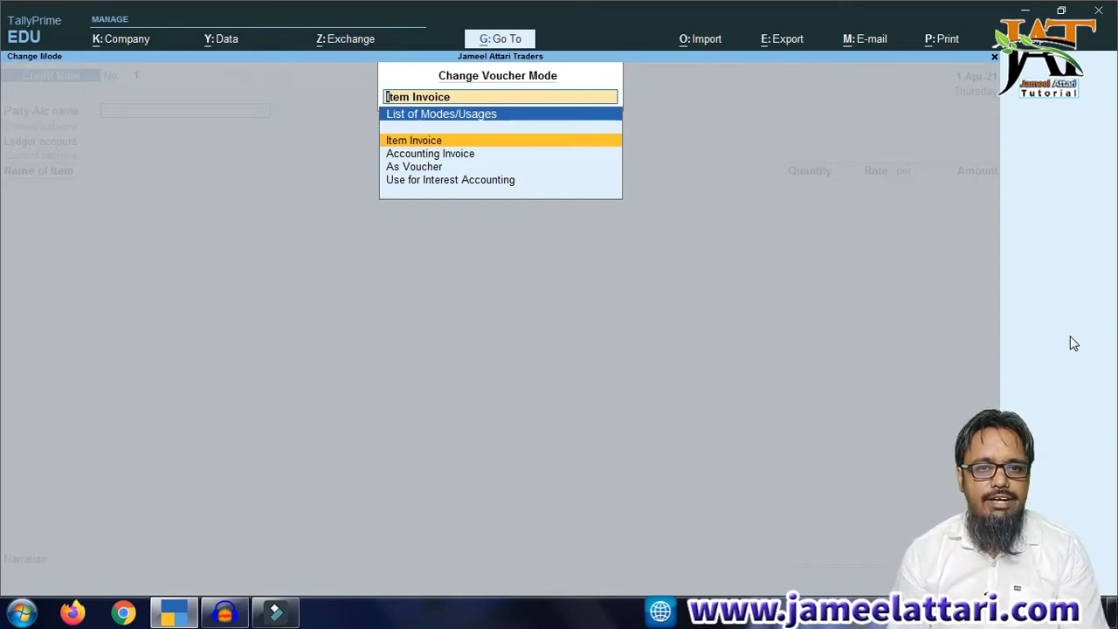
key(Down)
key(Return)
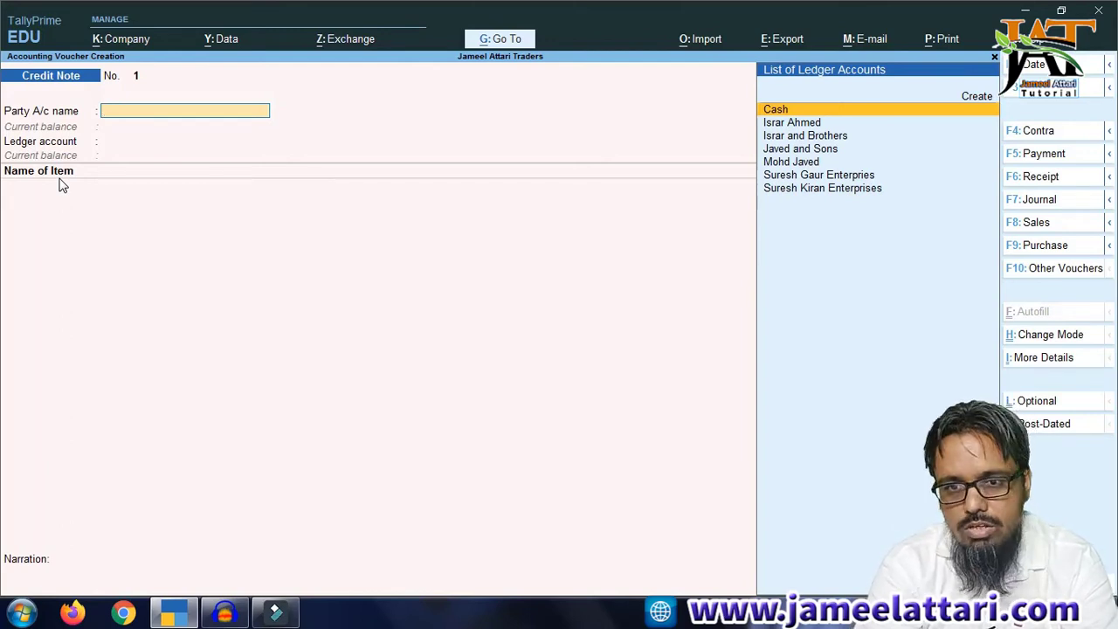
key(ctrl+h)
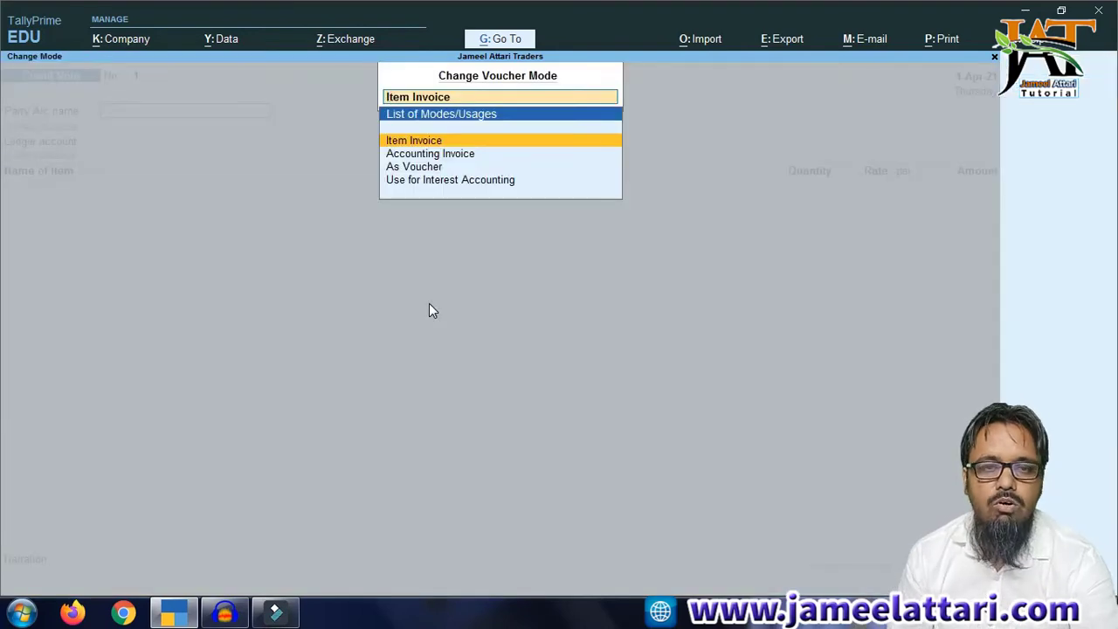
key(Return)
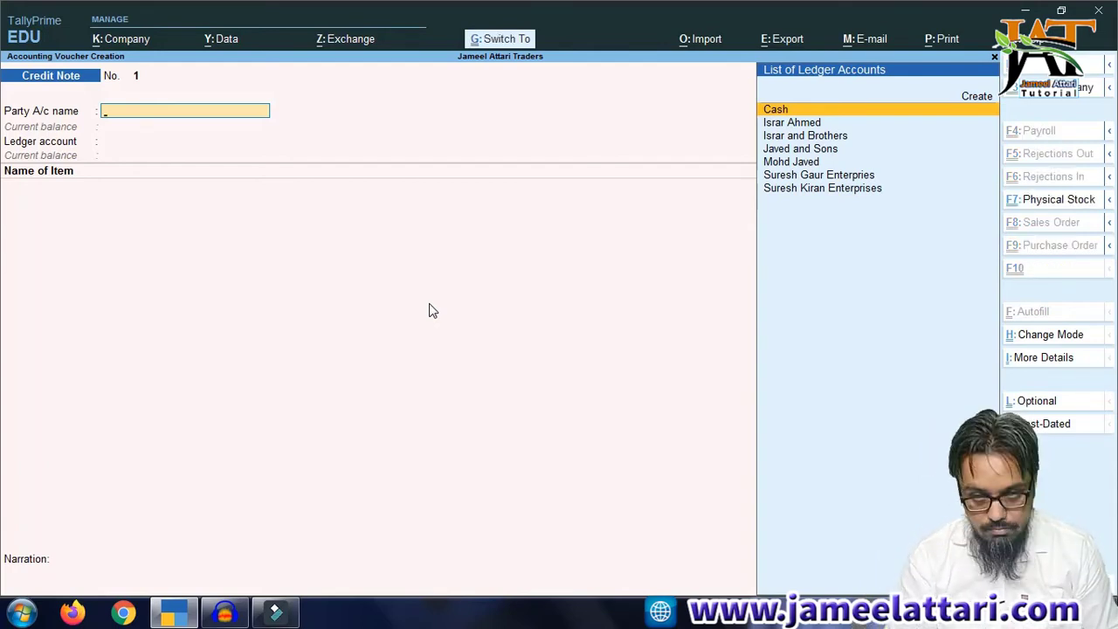
Switch the Credit Note voucher to Accounting Invoice mode.
key(ctrl+h)
key(Down)
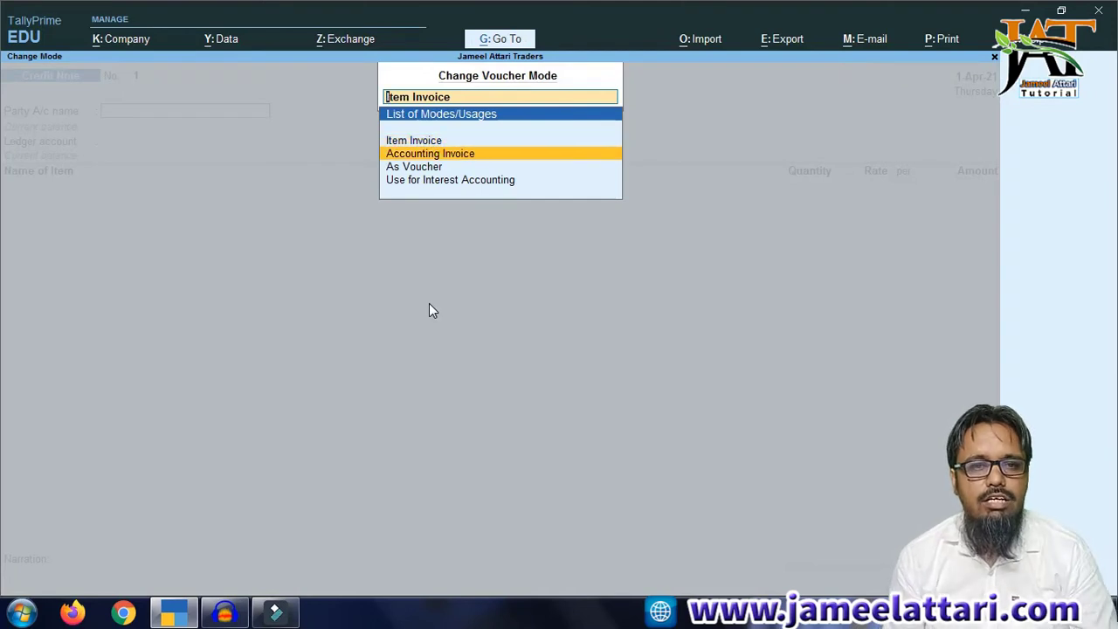
key(Return)
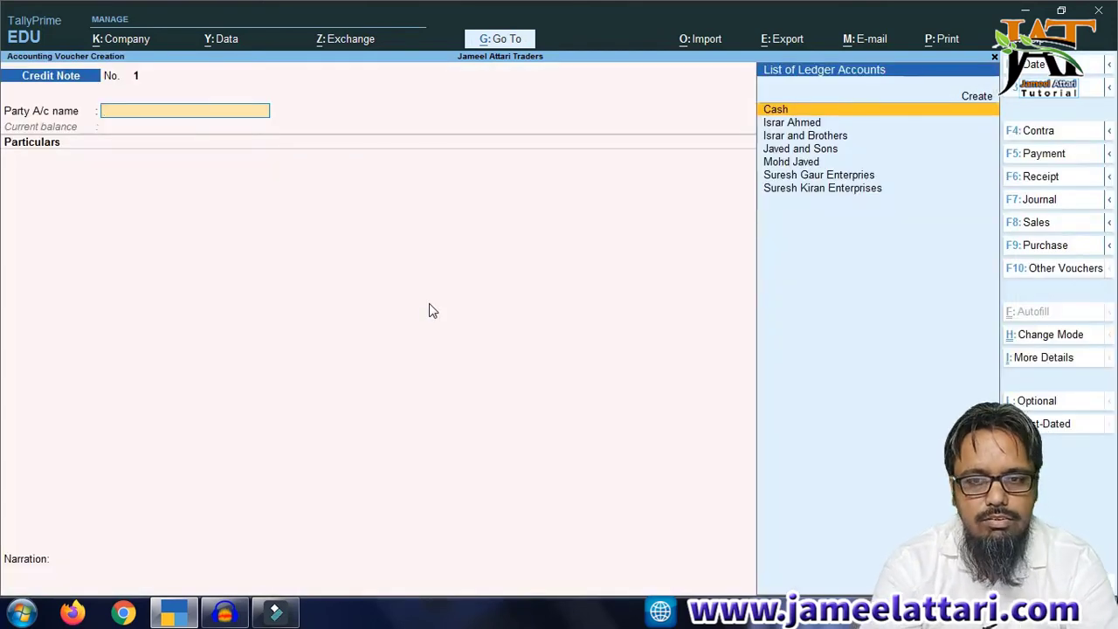
View the Contra voucher's entry modes, and switch the Purchase voucher to As Voucher mode.
click(1036, 131)
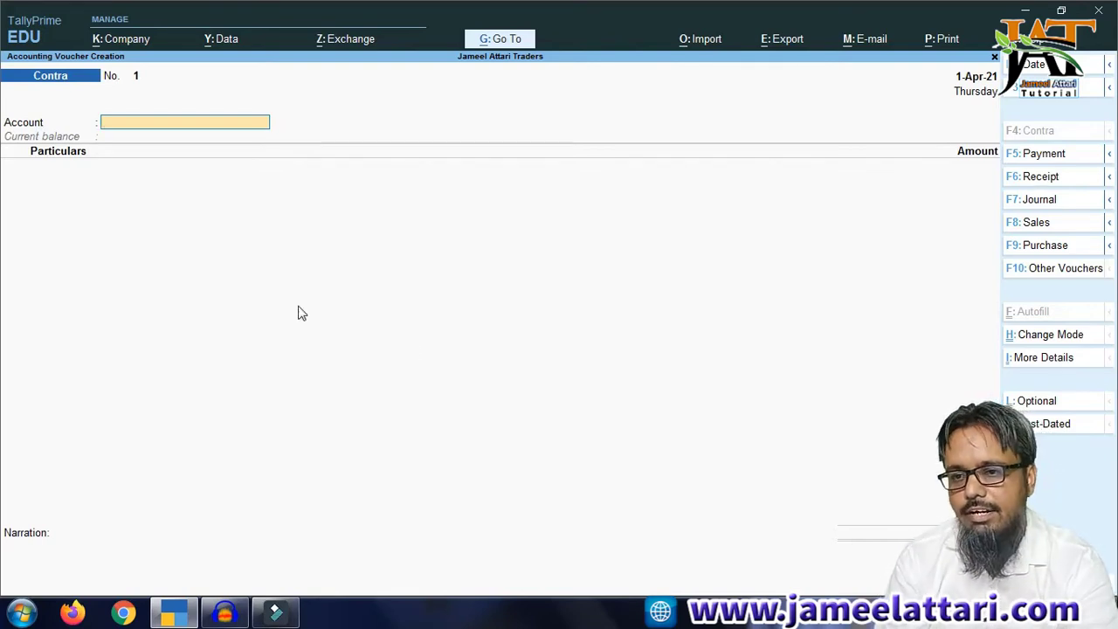
click(1052, 336)
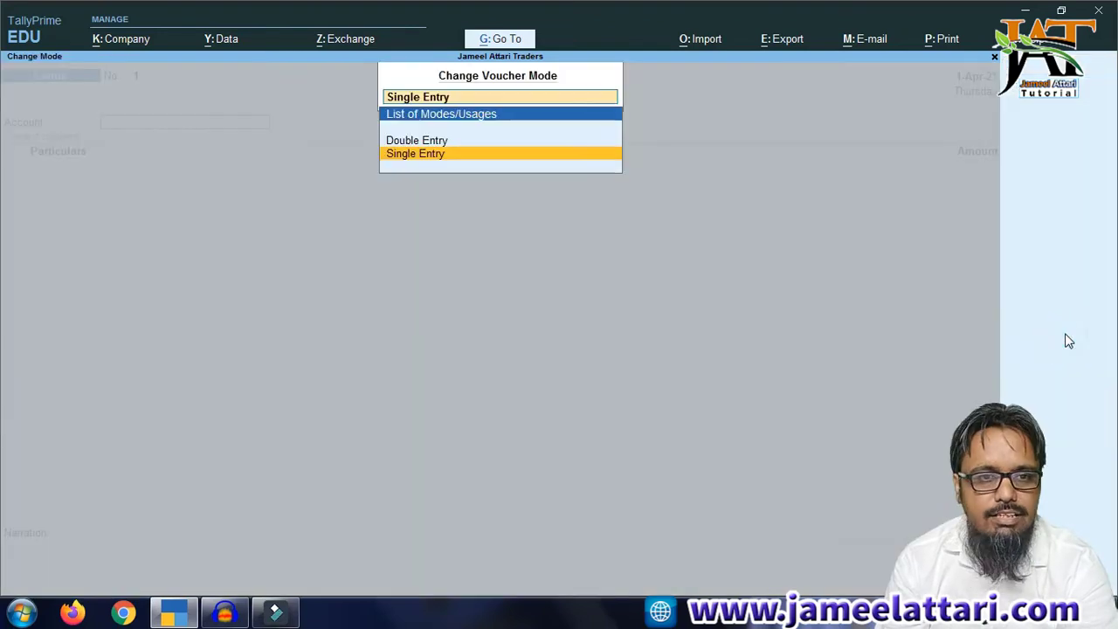
text(Accounting Invoice)
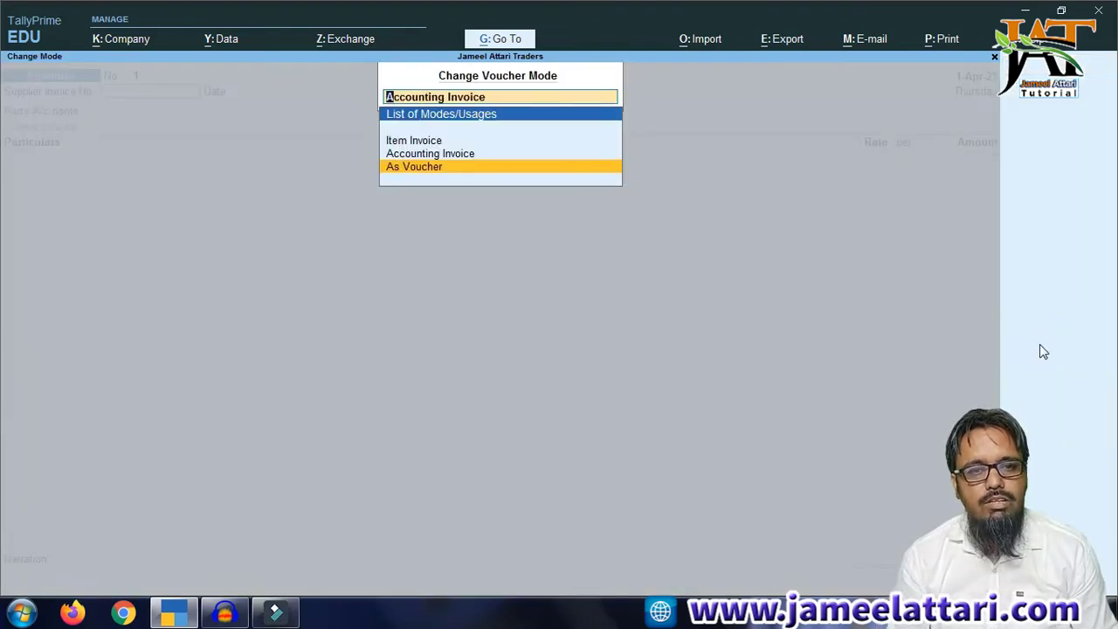
key(Return)
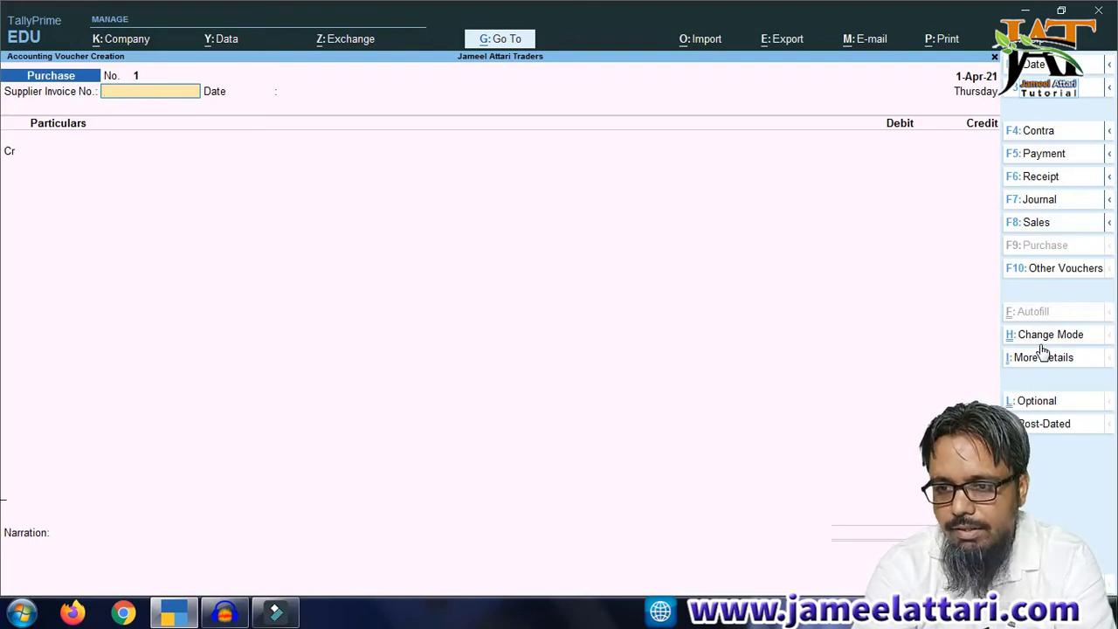
Review the Item Invoice, Accounting Invoice and As Voucher modes for the Purchase voucher, keeping As Voucher selected.
click(1049, 341)
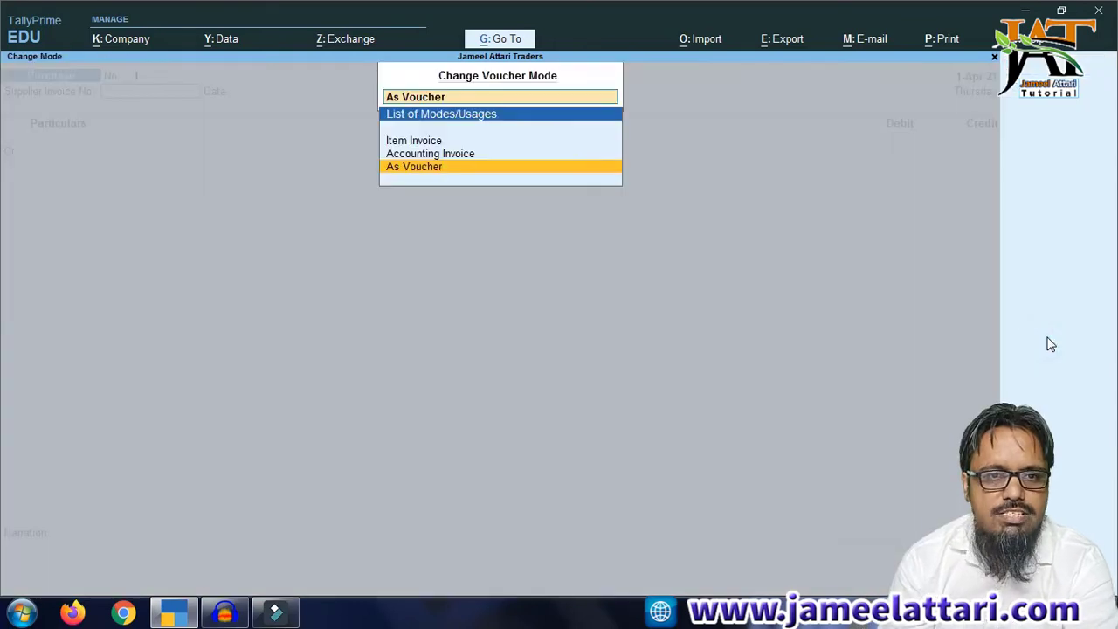
key(Up)
key(Up)
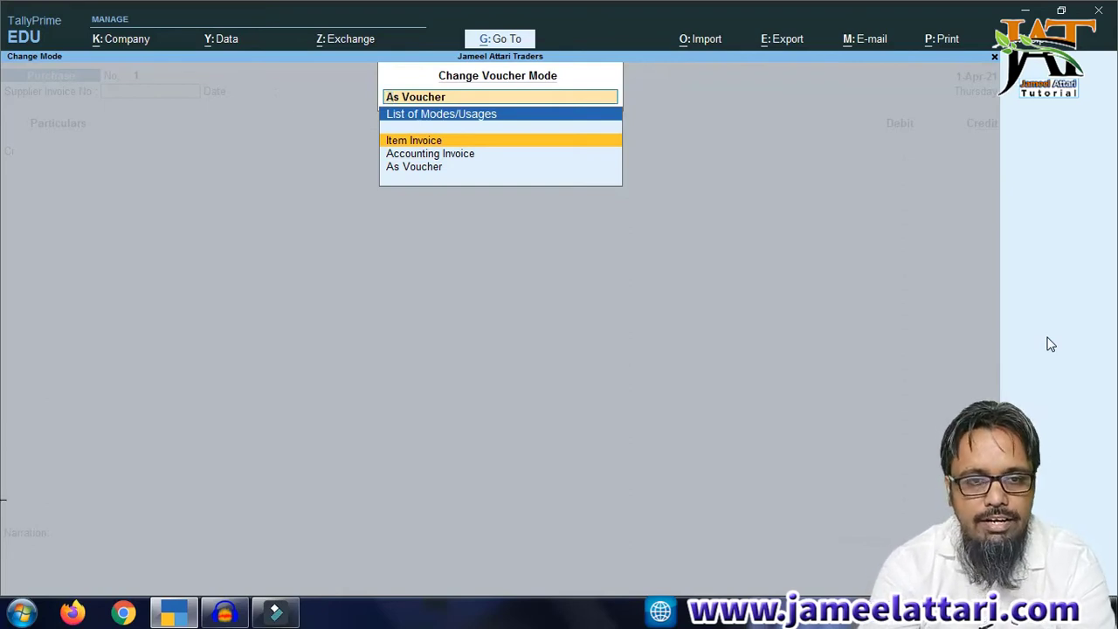
key(Down)
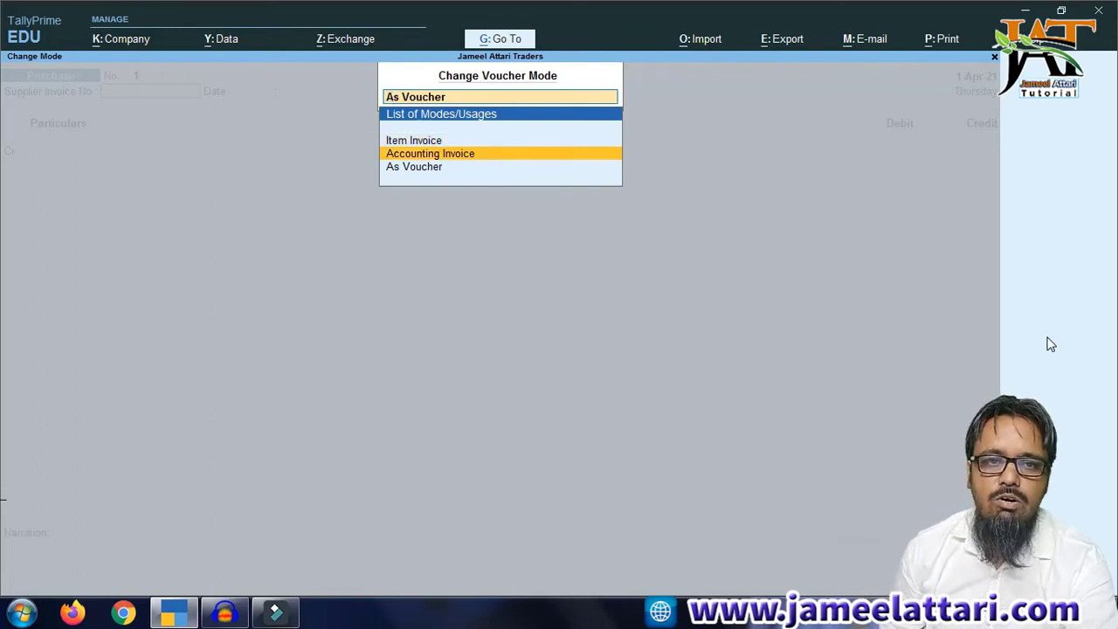
key(Down)
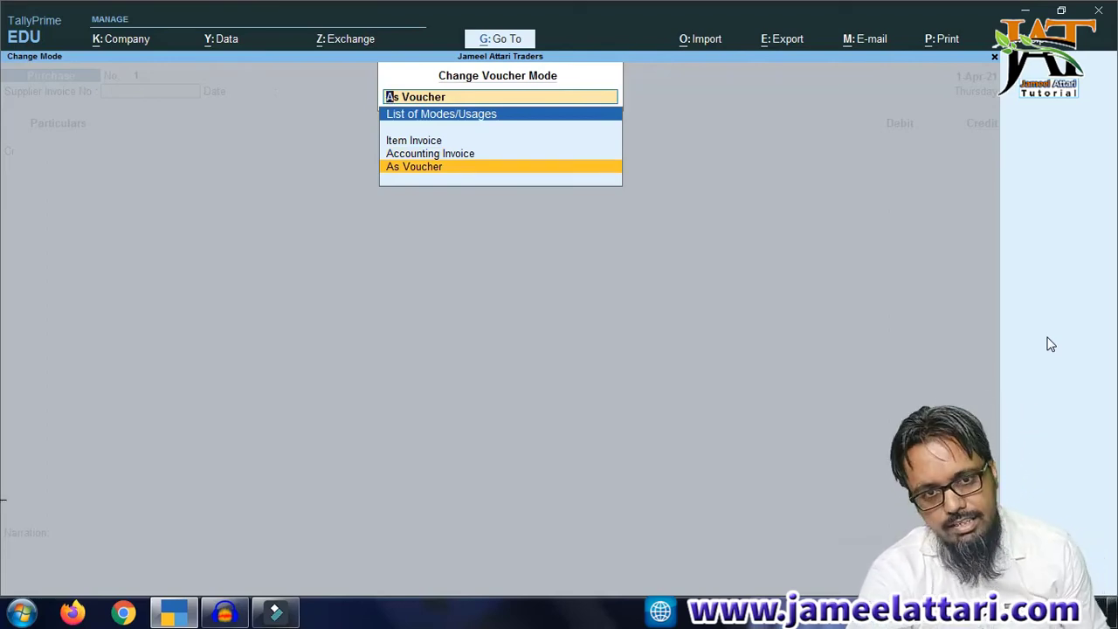
key(BackSpace)
key(Return)
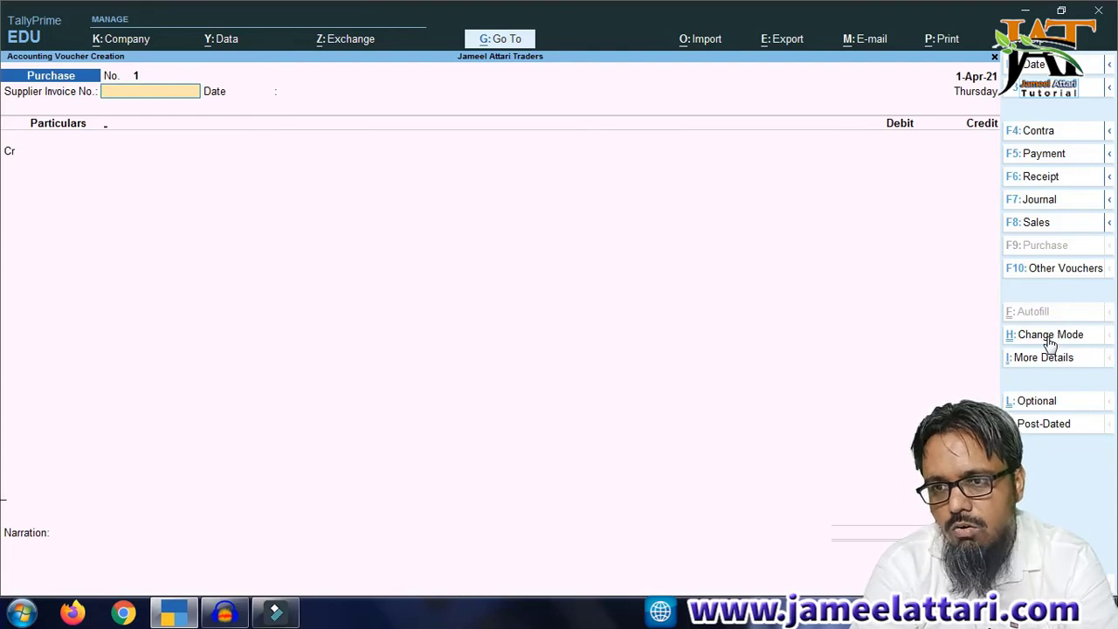
Review the voucher creation screens in order from Contra through Payment, Receipt, Journal and Sales to Purchase.
click(1064, 133)
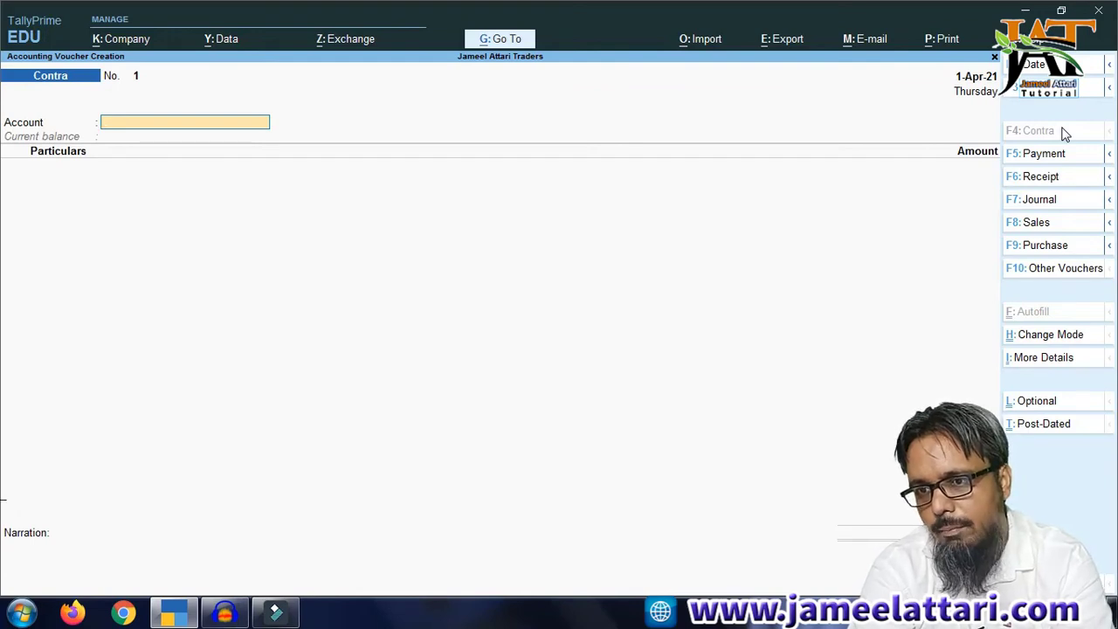
click(1069, 154)
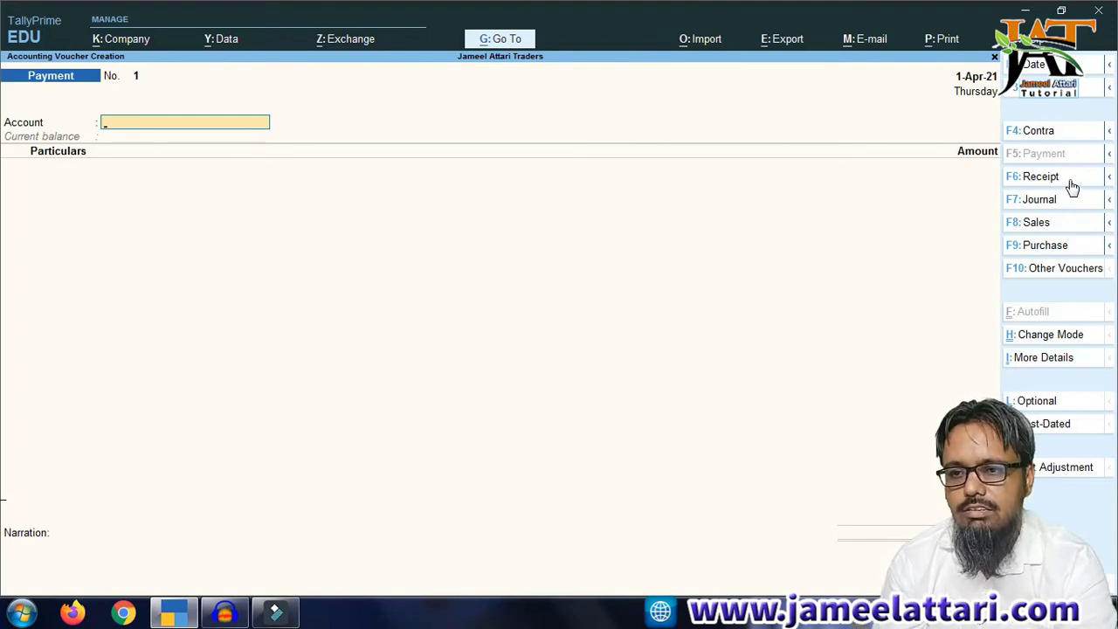
click(1070, 182)
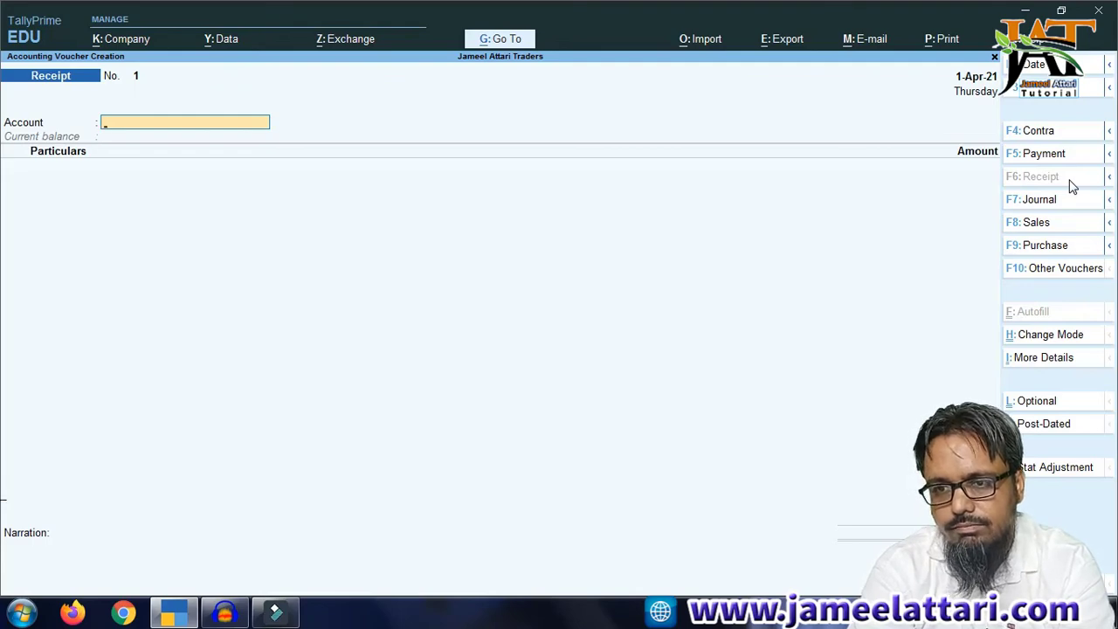
click(1063, 202)
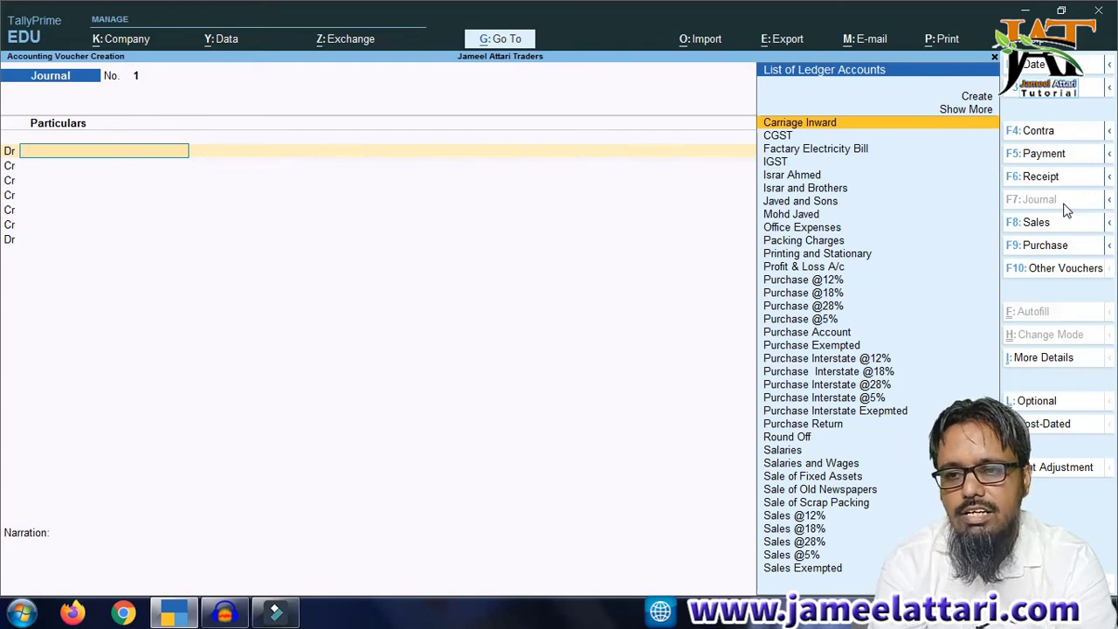
click(1037, 223)
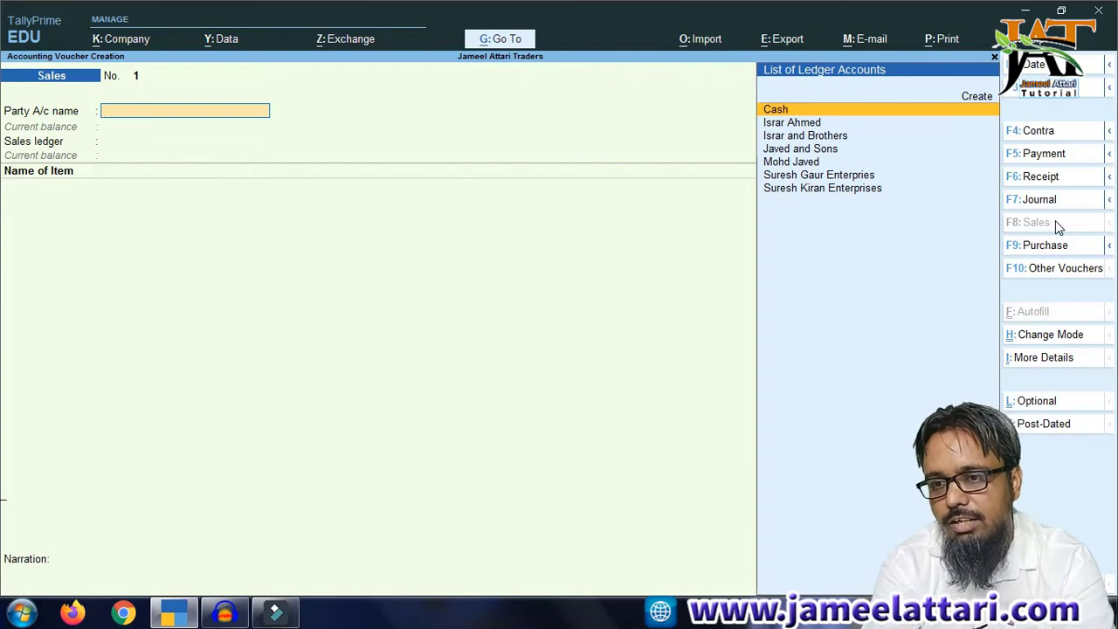
click(1082, 247)
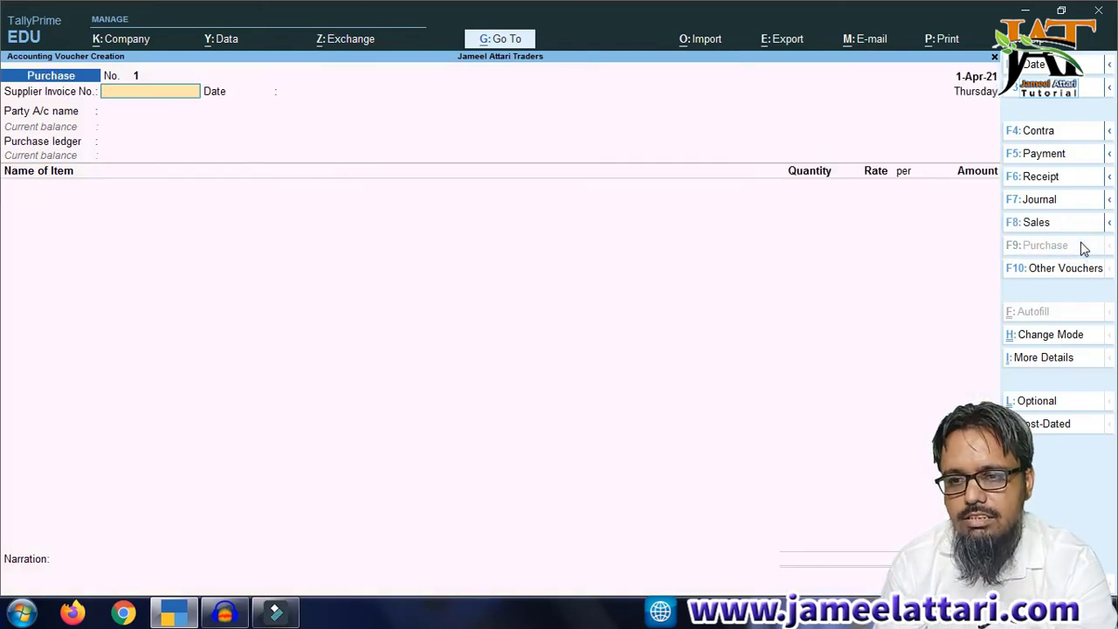